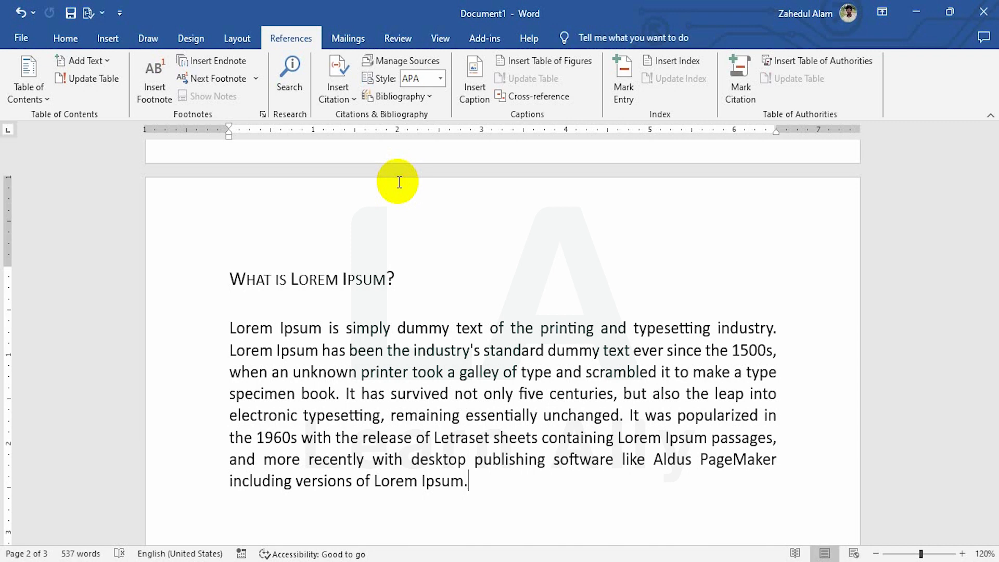
Create a new citation source at the end of the "What is Lorem Ipsum?" paragraph and set its type to Web site
{"action": "scroll", "coordinate": [458, 364], "scroll_direction": "down", "scroll_amount": 3}
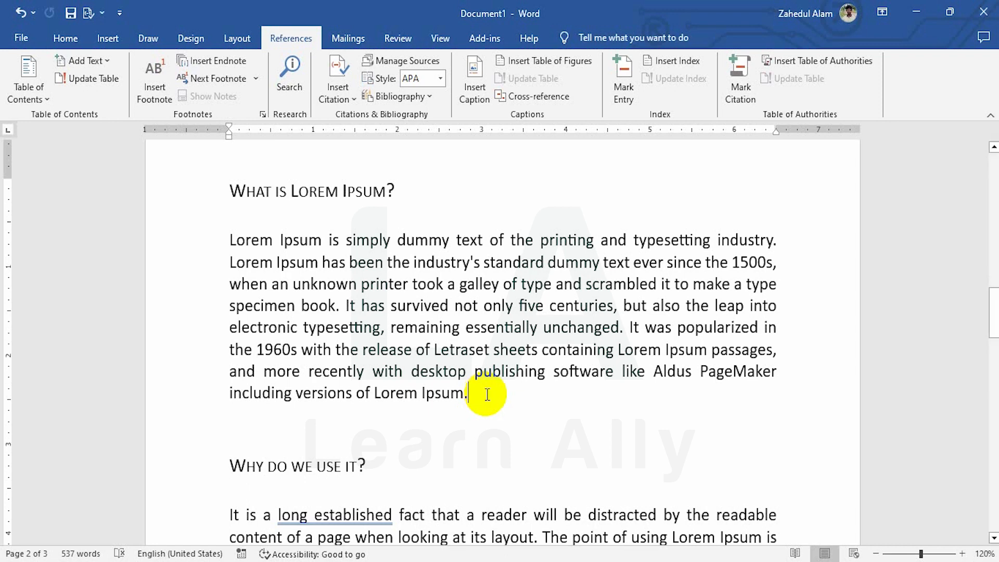
{"action": "left_click", "coordinate": [345, 87]}
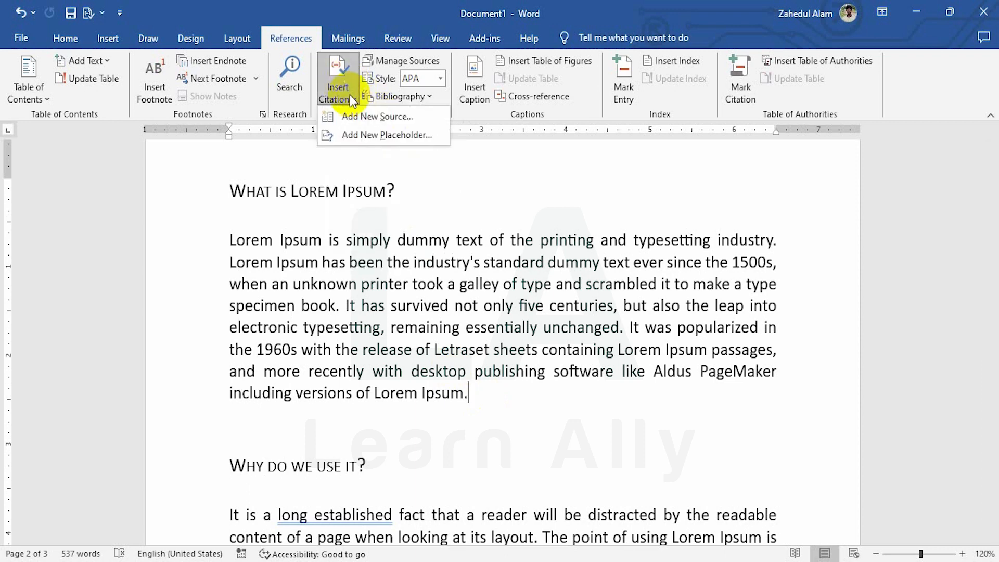
{"action": "left_click", "coordinate": [360, 118]}
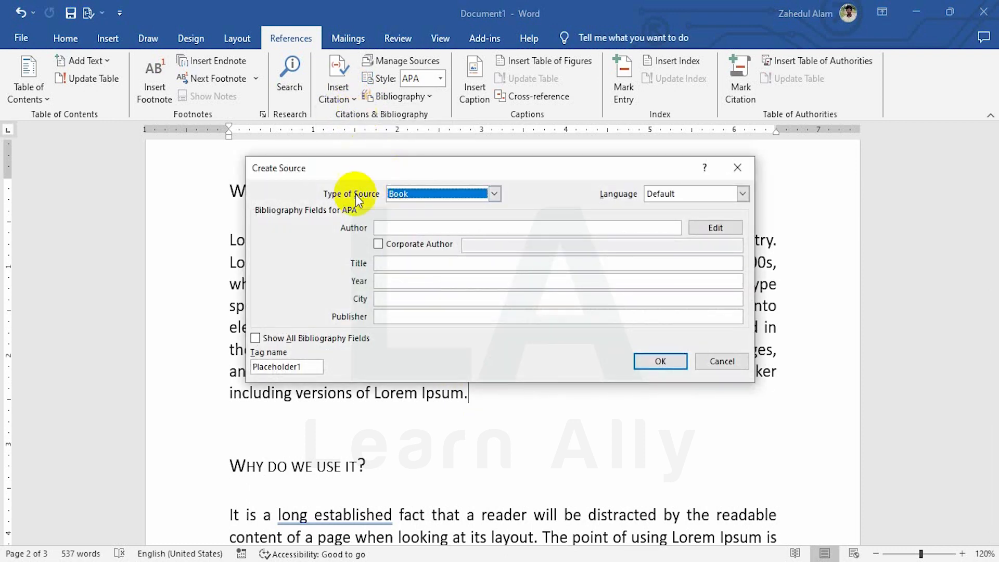
{"action": "left_click", "coordinate": [494, 195]}
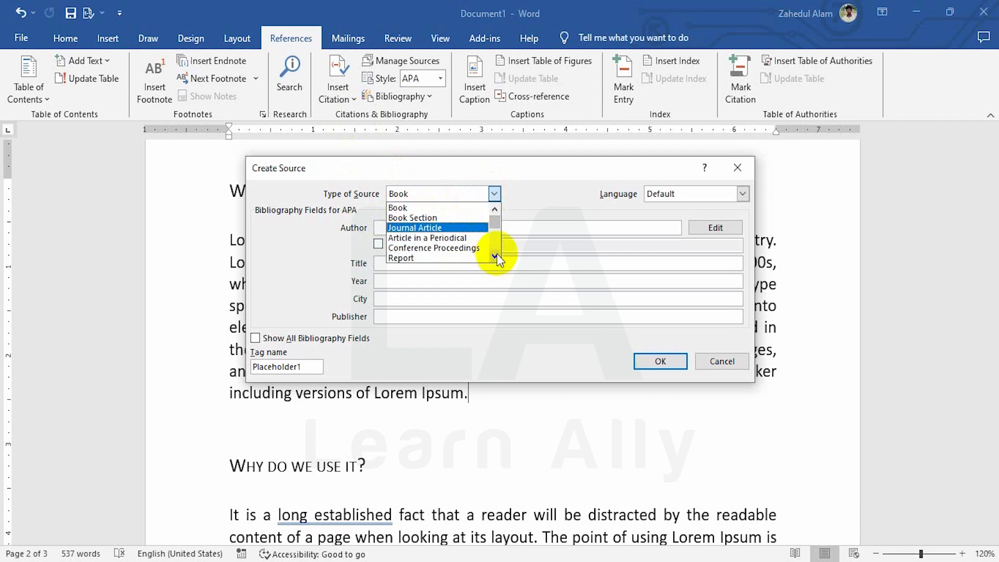
{"action": "scroll", "coordinate": [496, 258], "scroll_direction": "down", "scroll_amount": 7}
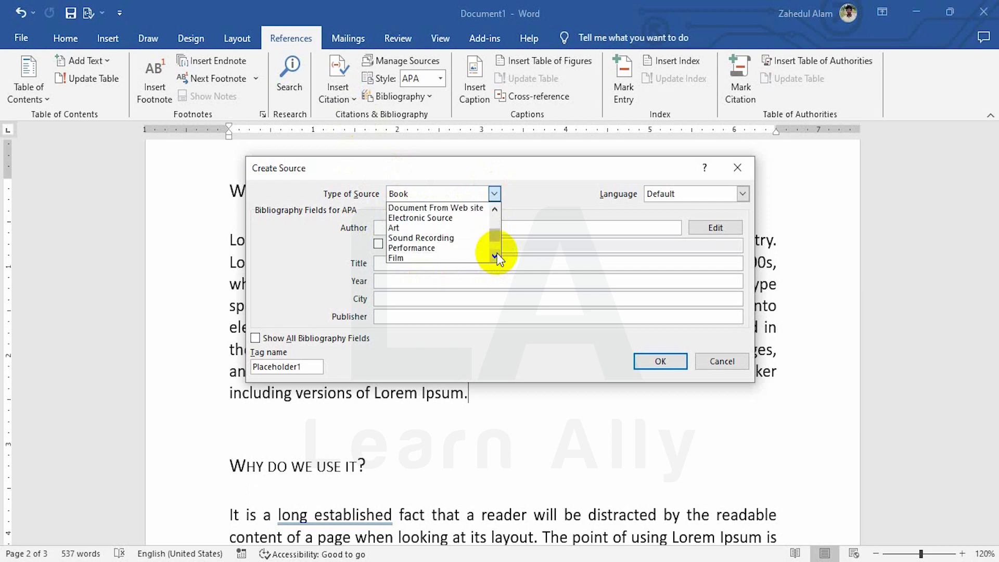
{"action": "left_click", "coordinate": [494, 209]}
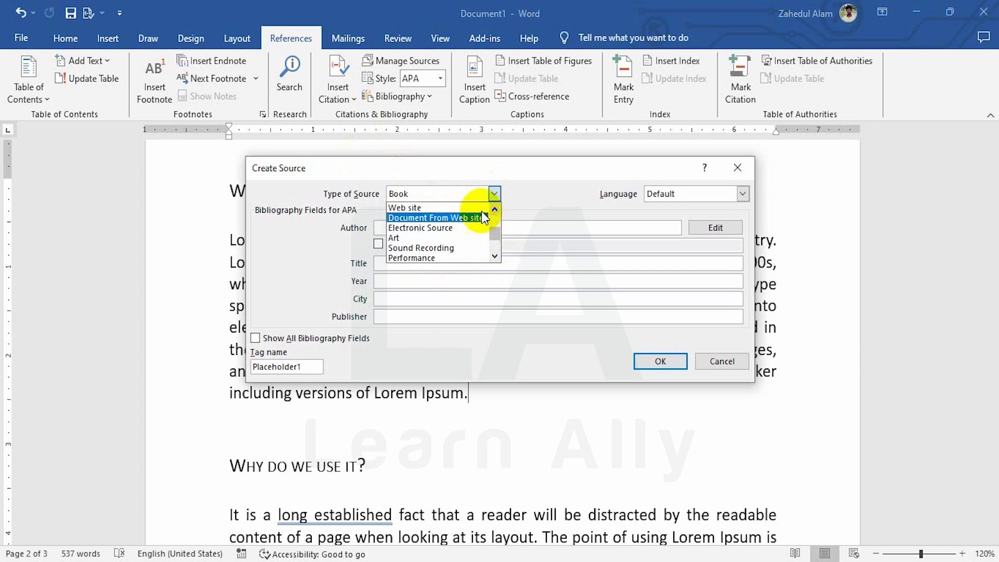
{"action": "left_click", "coordinate": [415, 209]}
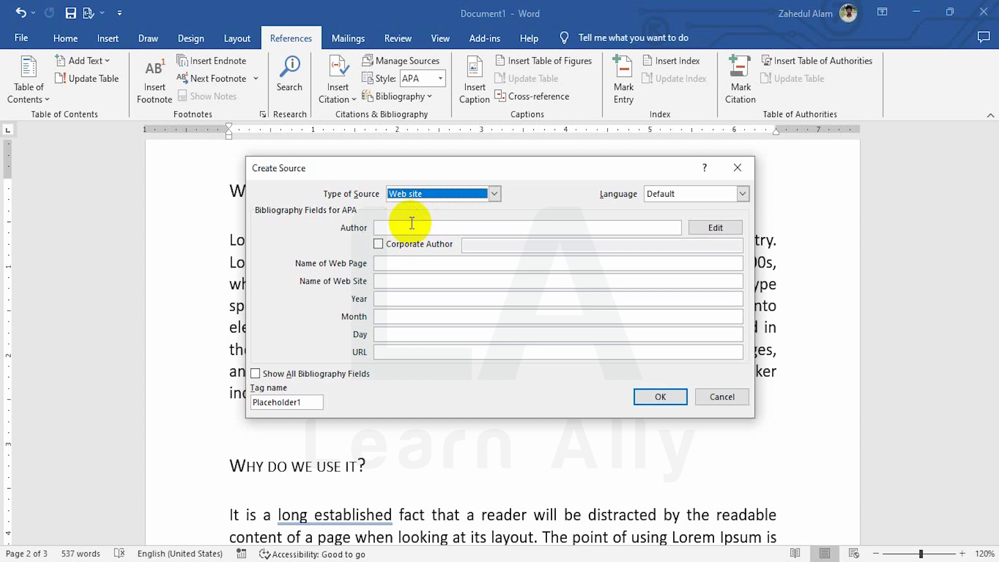
Enter Lorem Ipsum as the source's author, switching the Corporate Author option on and back off
{"action": "left_click", "coordinate": [411, 226]}
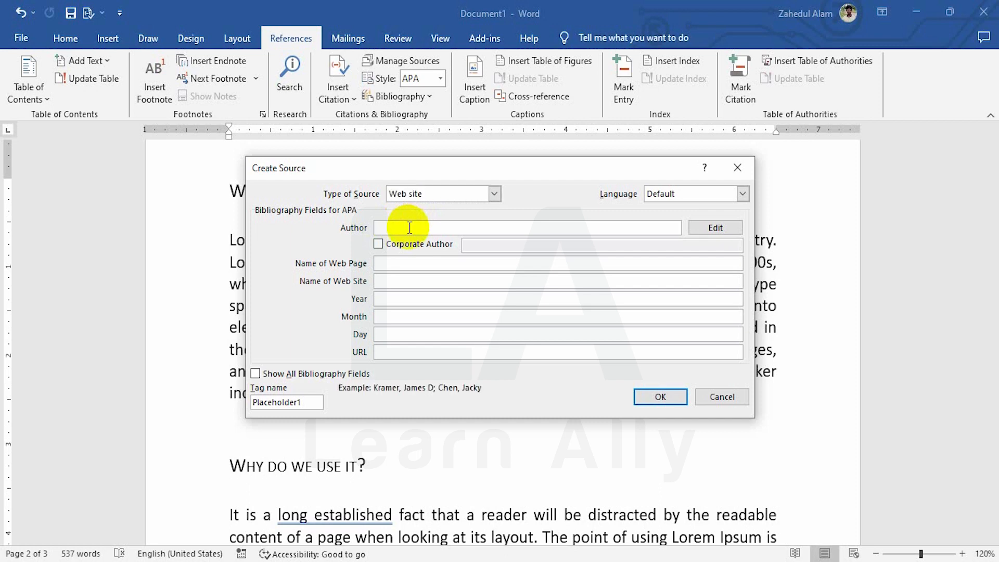
{"action": "type", "text": "Lorem Ipsum"}
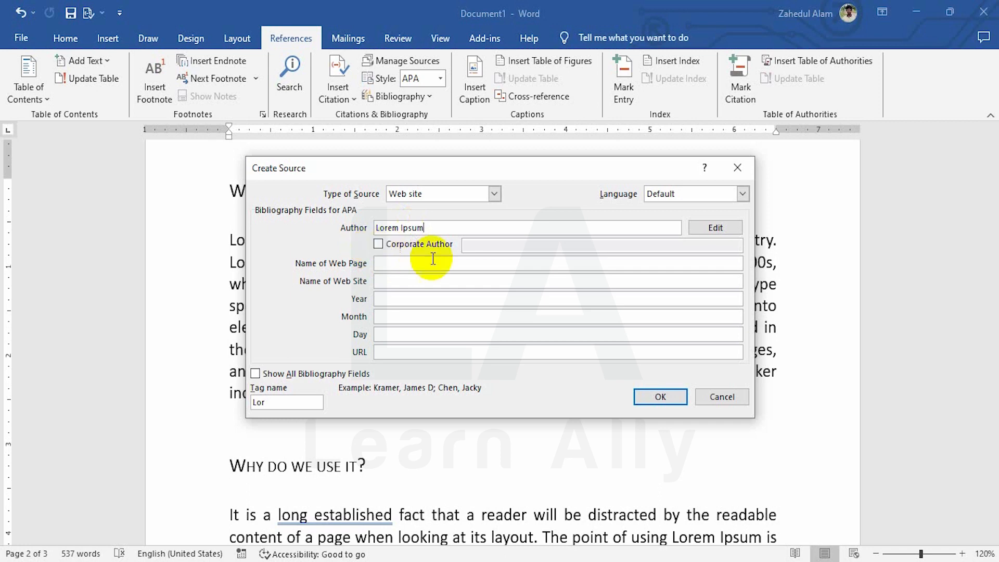
{"action": "left_click", "coordinate": [378, 244]}
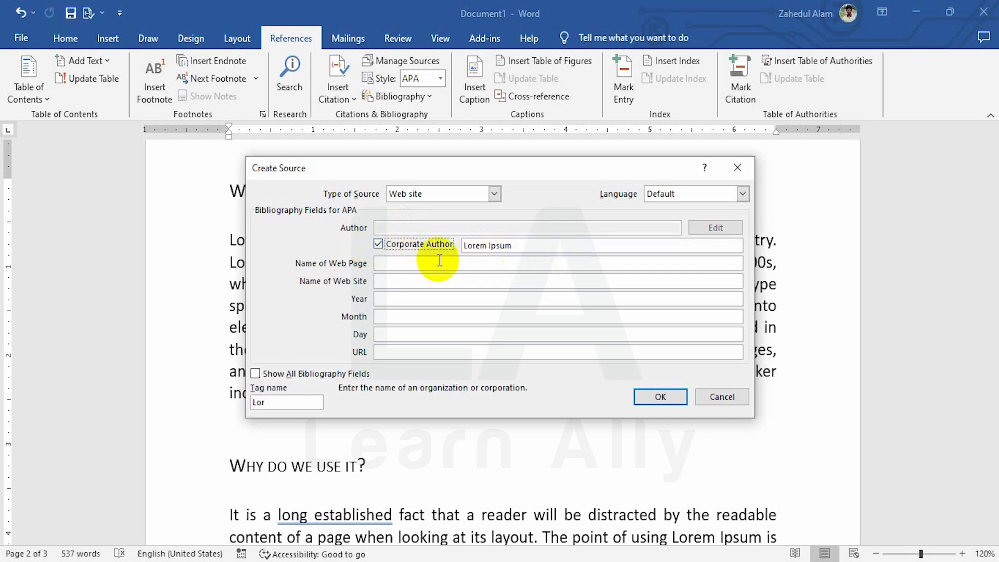
{"action": "left_click", "coordinate": [378, 245]}
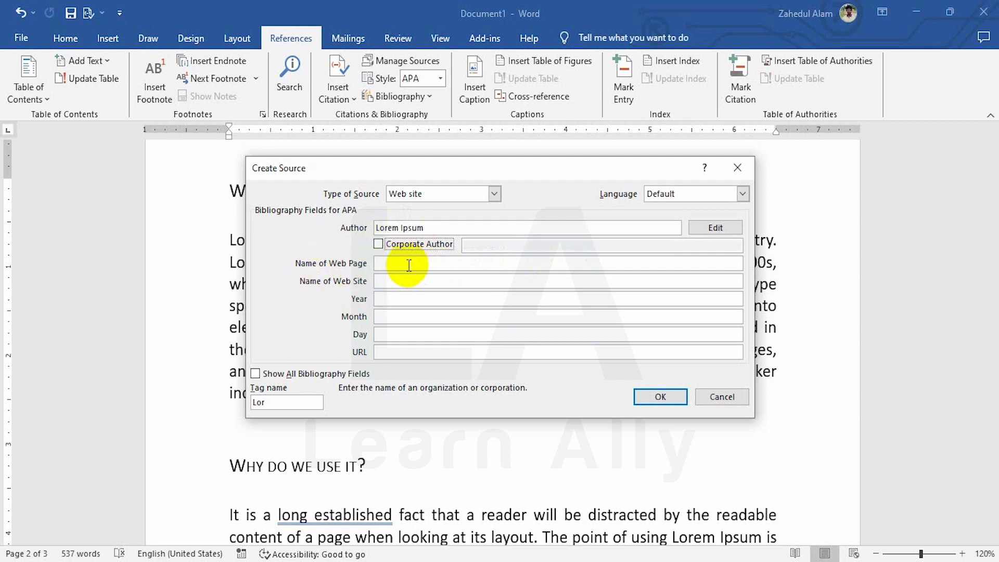
Copy the author text Lorem Ipsum into both the web page name and the web site name of the source
{"action": "left_click", "coordinate": [458, 265]}
{"action": "left_click", "coordinate": [364, 229]}
{"action": "key", "text": "ctrl+c"}
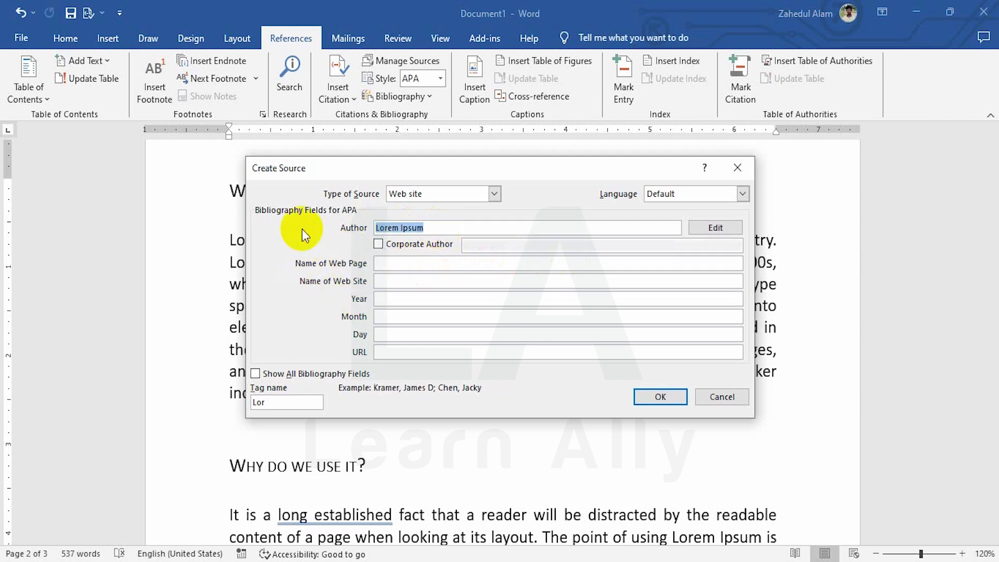
{"action": "left_click", "coordinate": [399, 264]}
{"action": "key", "text": "ctrl+v"}
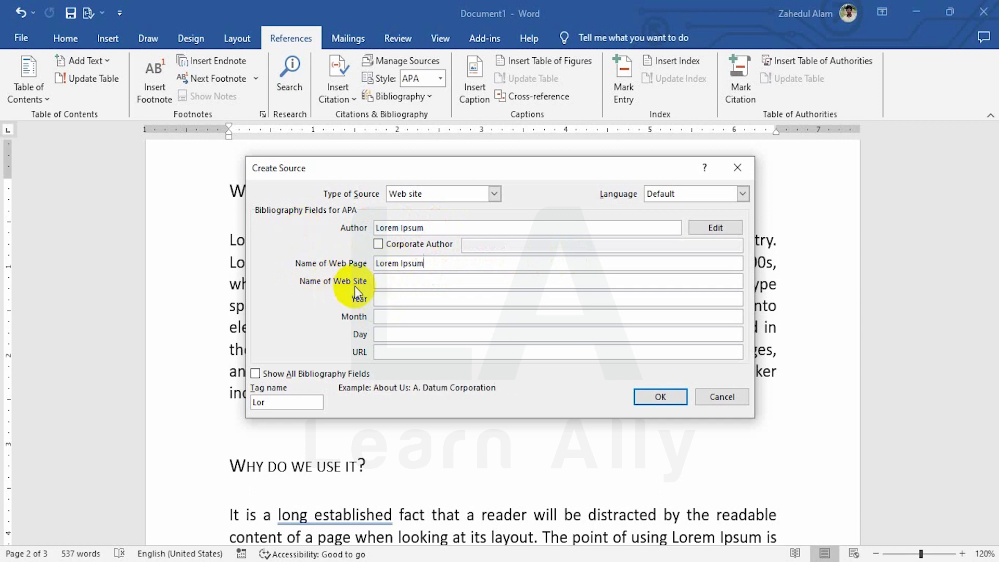
{"action": "left_click", "coordinate": [397, 283]}
{"action": "key", "text": "ctrl+v"}
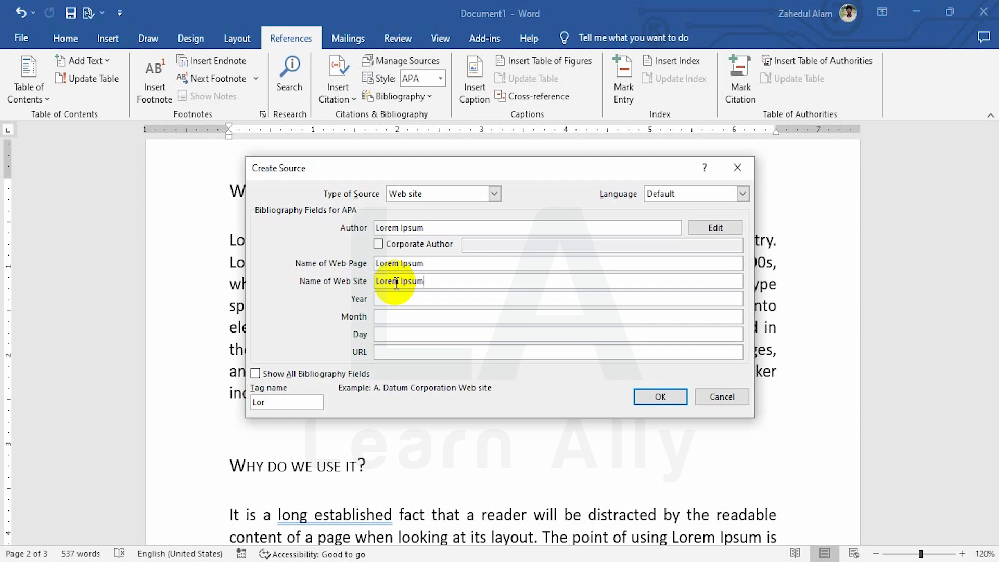
Set the web site source's year to 2023 and its month to 10
{"action": "left_click", "coordinate": [385, 299]}
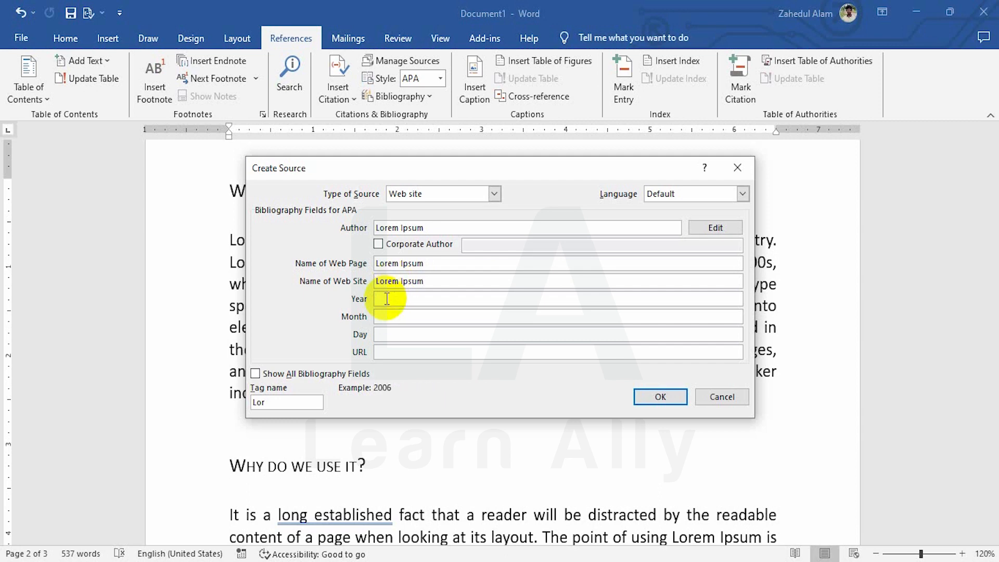
{"action": "type", "text": "2023"}
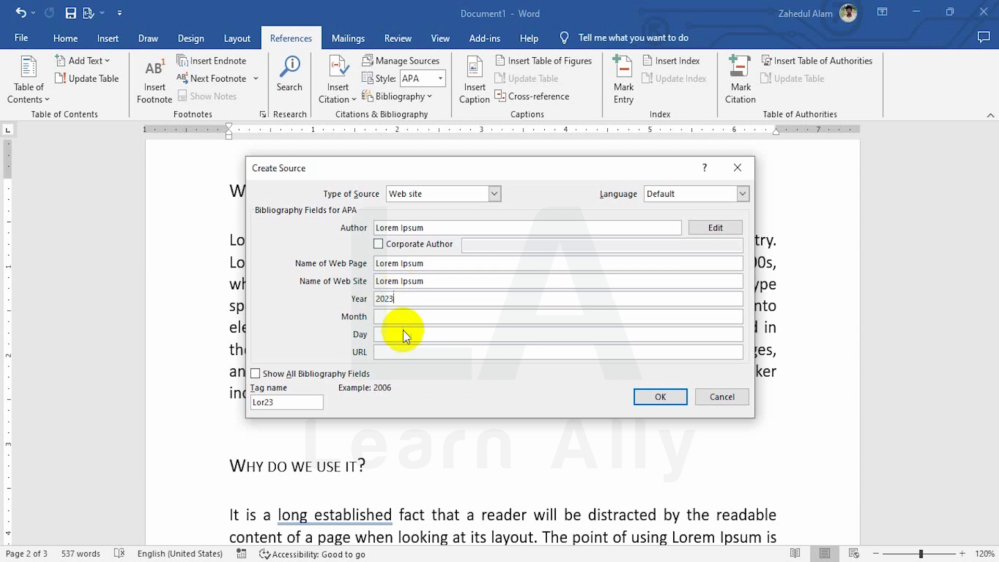
{"action": "left_click", "coordinate": [397, 316]}
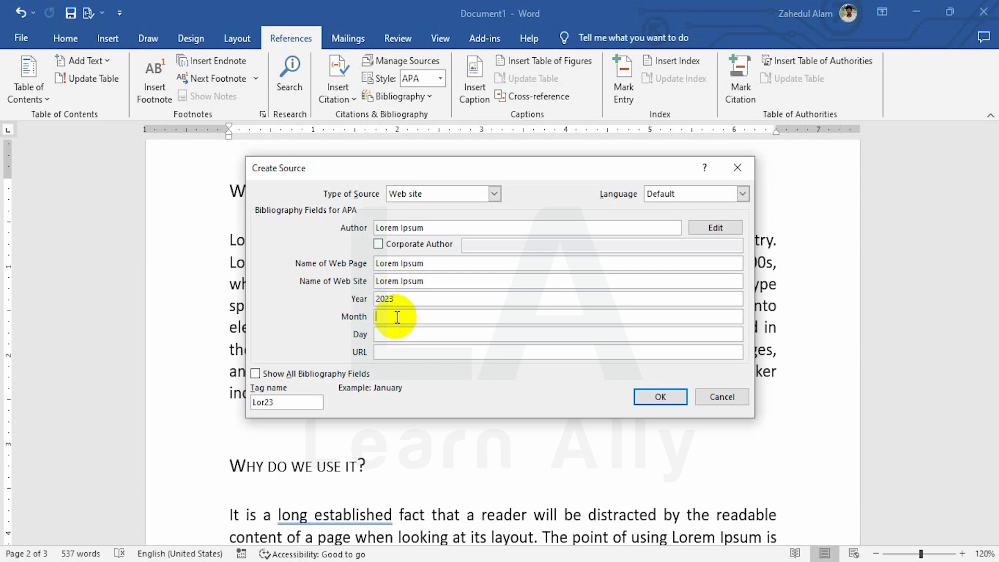
{"action": "type", "text": "01"}
{"action": "key", "text": "BackSpace"}
{"action": "key", "text": "BackSpace"}
{"action": "type", "text": "10"}
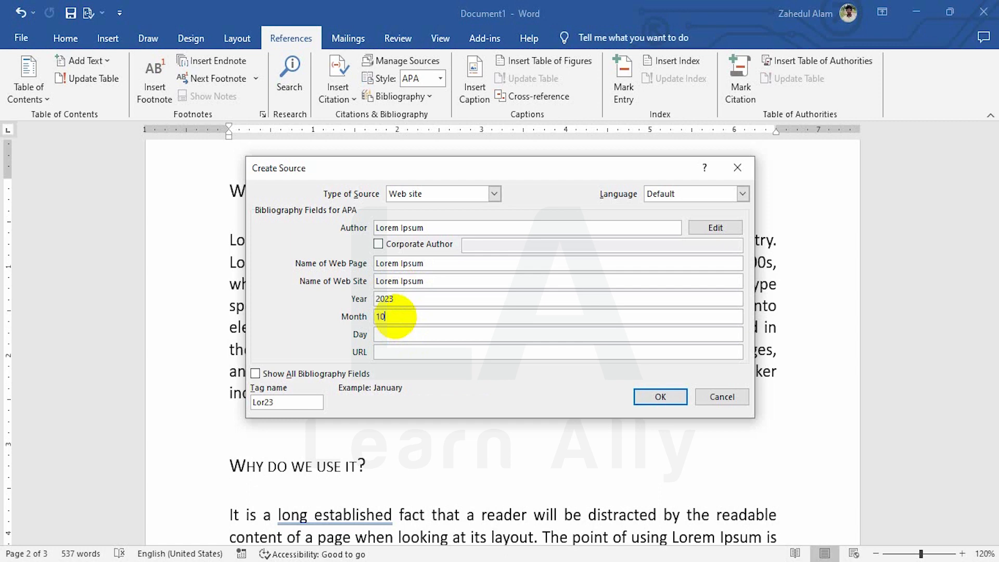
Leave the source's day and URL empty and insert its citation after the paragraph
{"action": "left_click", "coordinate": [392, 336]}
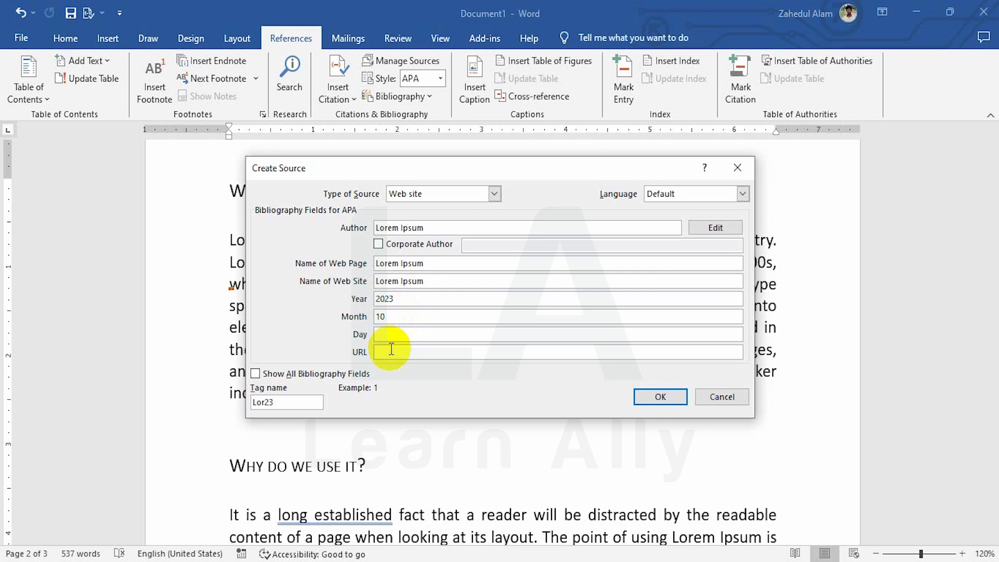
{"action": "left_click", "coordinate": [391, 353]}
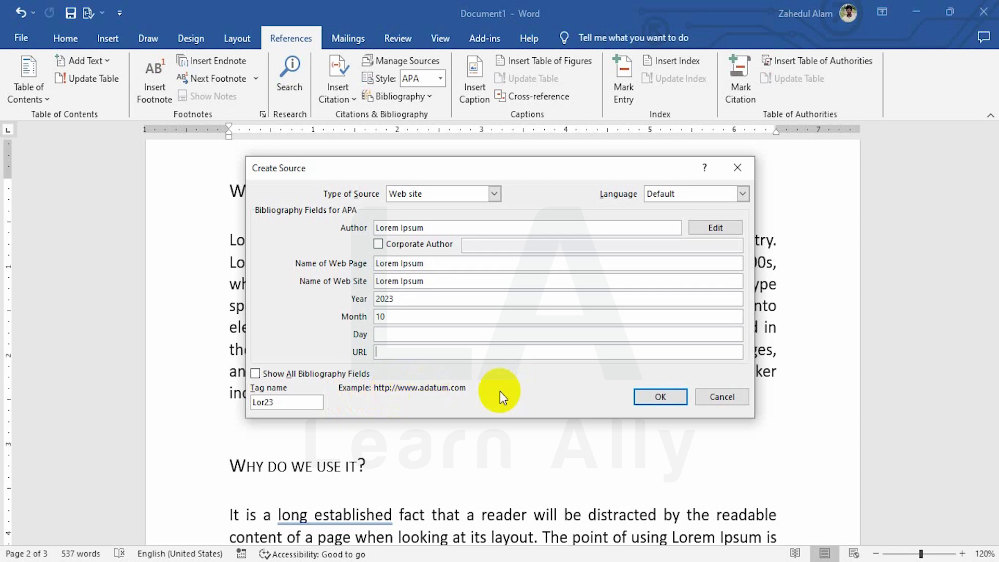
{"action": "left_click", "coordinate": [658, 397]}
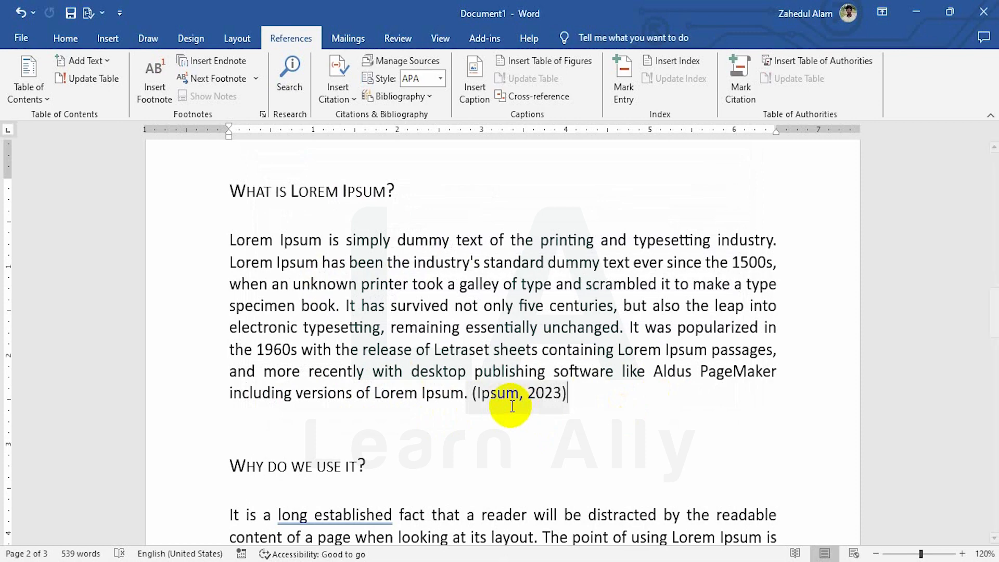
Create another citation source in the last line of page 3, after "non-characteristic words", and set its type to Book
{"action": "scroll", "coordinate": [512, 406], "scroll_direction": "down", "scroll_amount": 5}
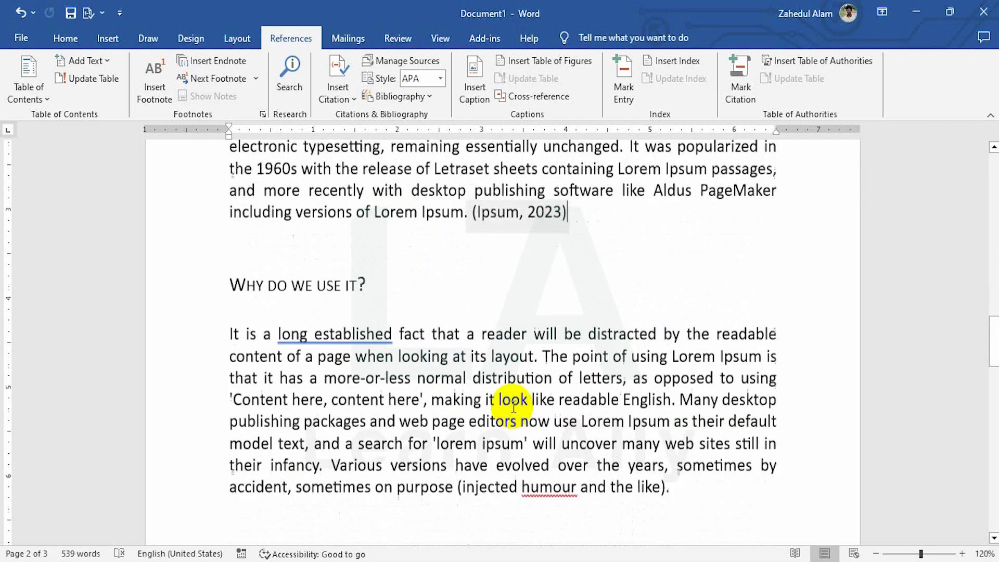
{"action": "scroll", "coordinate": [513, 406], "scroll_direction": "down", "scroll_amount": 10}
{"action": "left_click", "coordinate": [481, 350]}
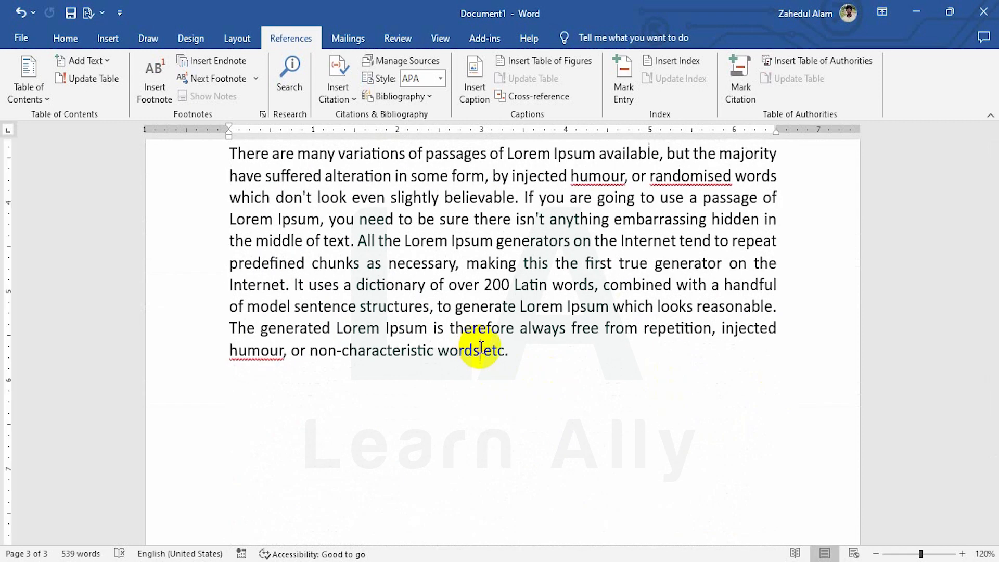
{"action": "left_click", "coordinate": [338, 93]}
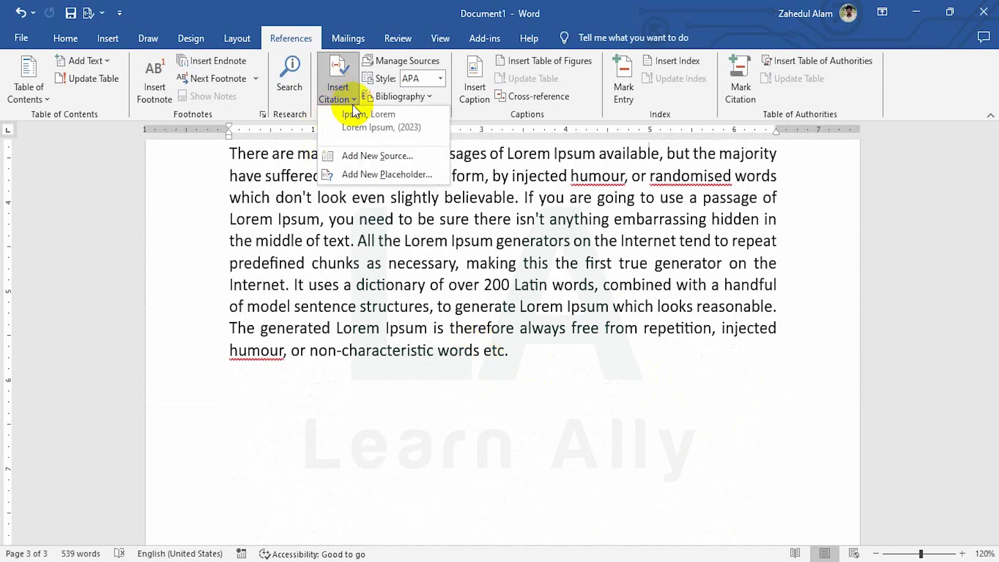
{"action": "left_click", "coordinate": [375, 156]}
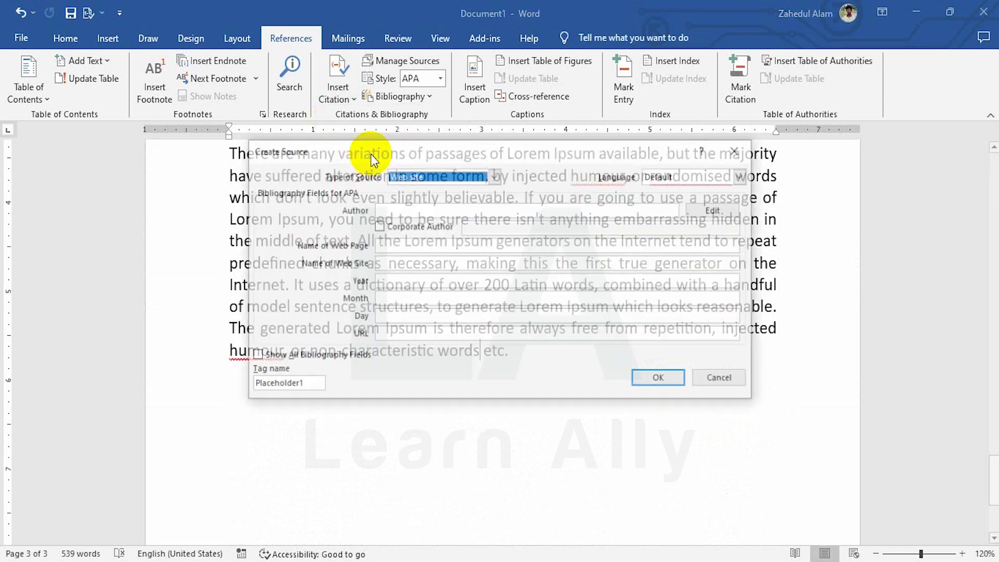
{"action": "left_click", "coordinate": [494, 176]}
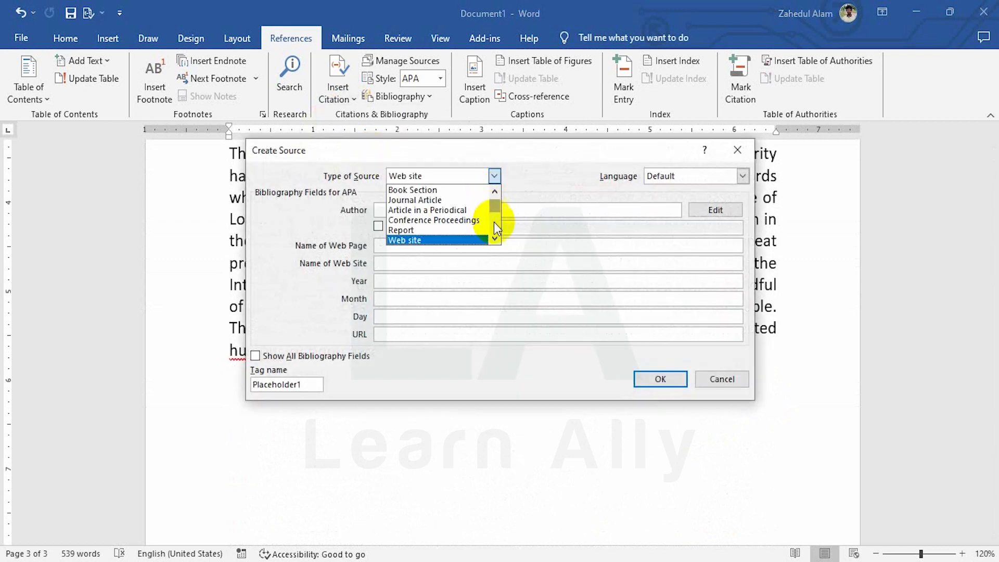
{"action": "left_click_drag", "start_coordinate": [495, 222], "coordinate": [498, 207]}
{"action": "left_click", "coordinate": [432, 191]}
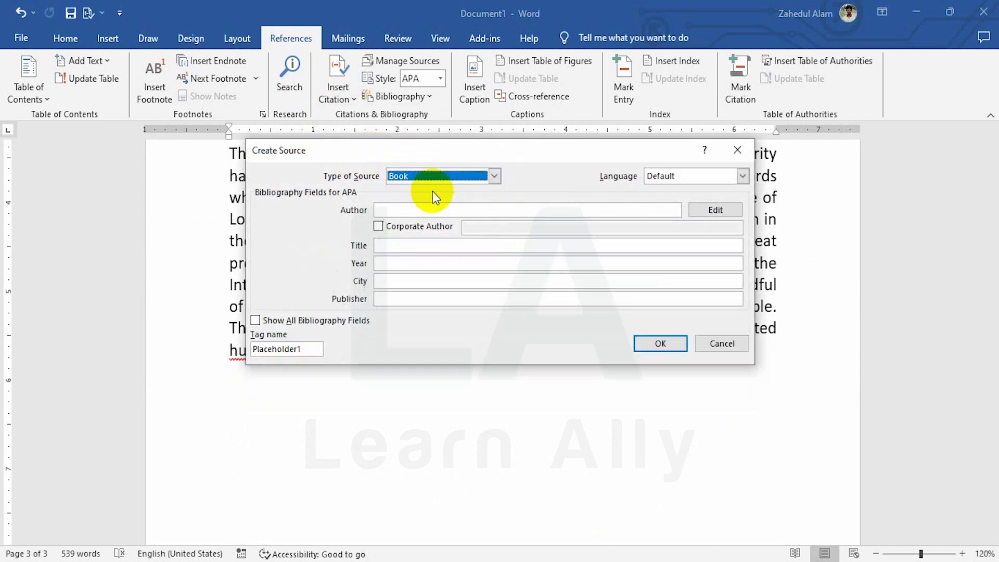
Enter Bill Gates as the book's author and MS Office as its title
{"action": "left_click", "coordinate": [406, 210]}
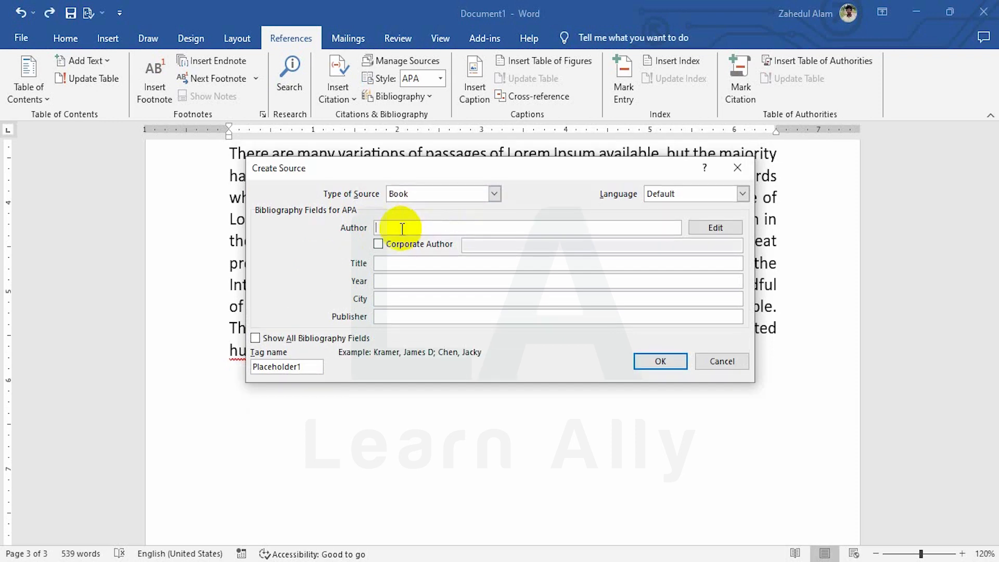
{"action": "type", "text": "Bill Gates"}
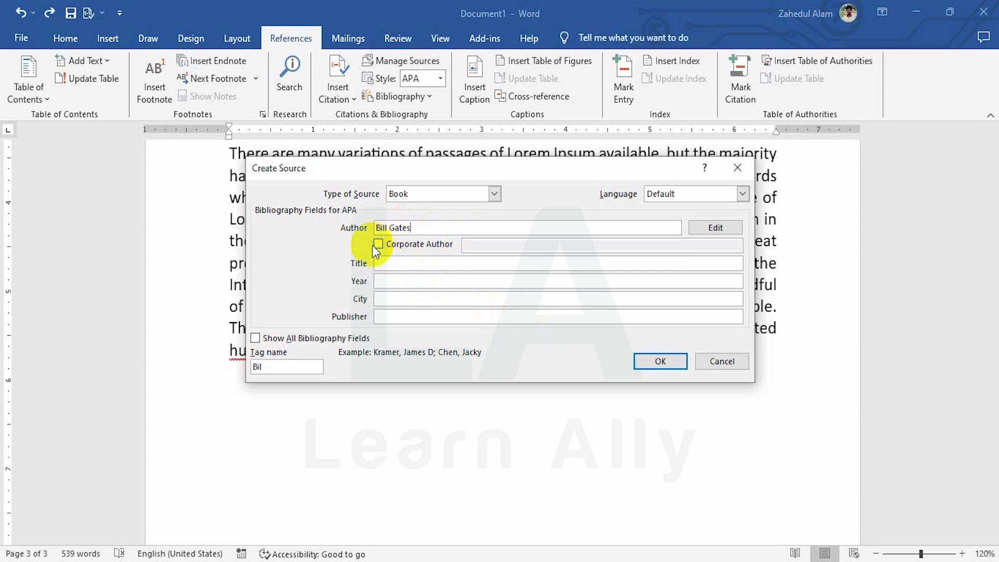
{"action": "left_click", "coordinate": [390, 265]}
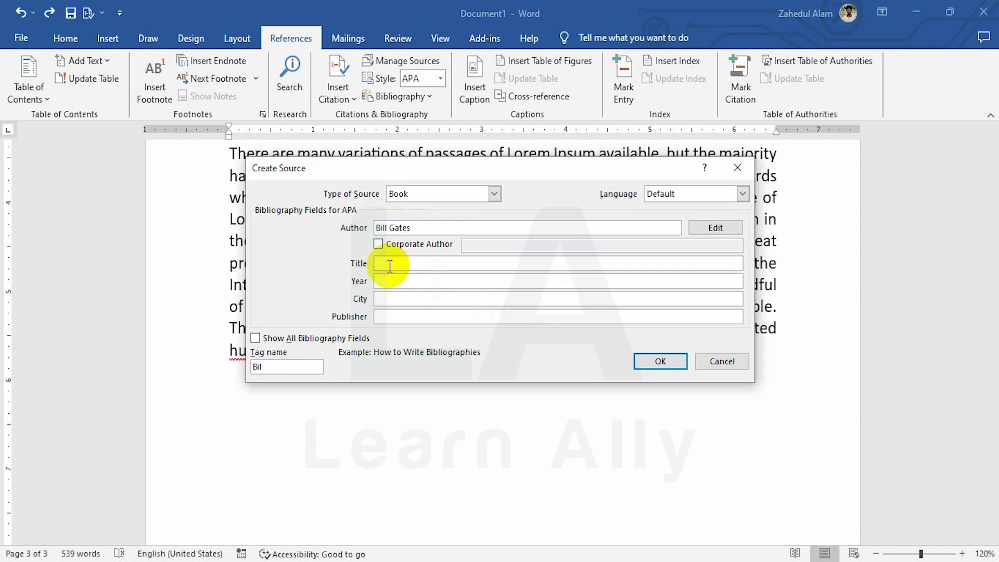
{"action": "type", "text": "MS Office"}
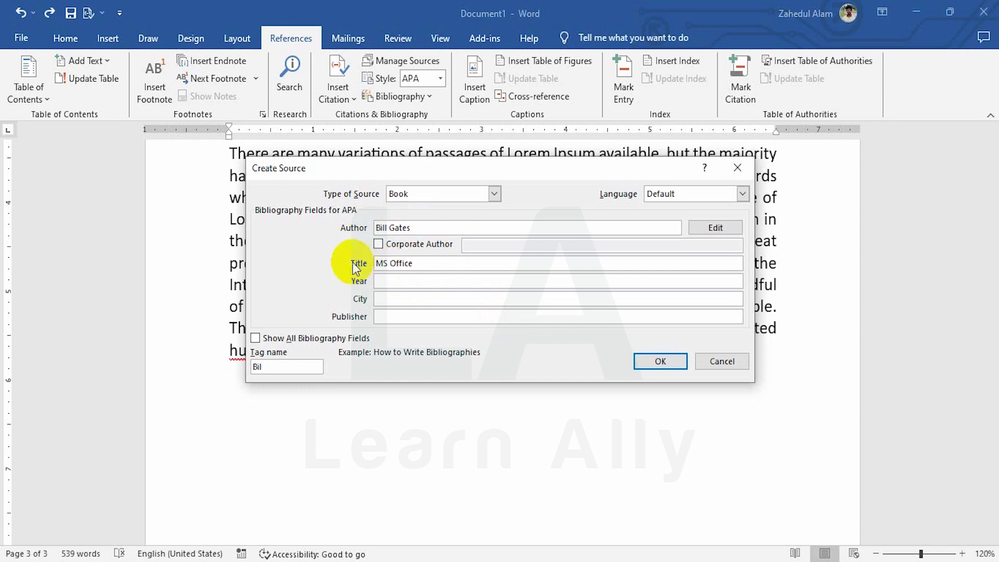
Set the book's year to 1990 and its city to NY
{"action": "left_click", "coordinate": [415, 281]}
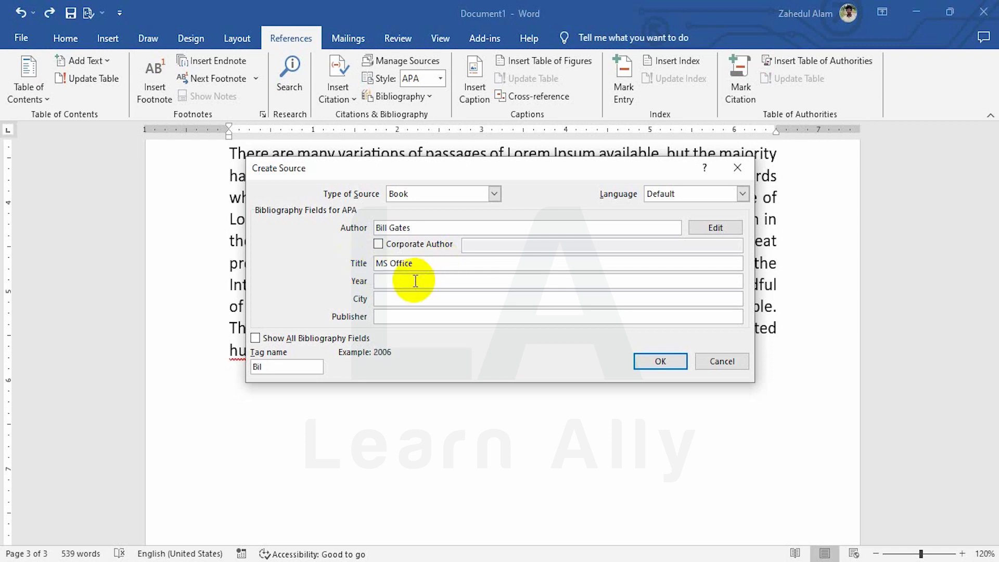
{"action": "type", "text": "1990"}
{"action": "left_click", "coordinate": [406, 299]}
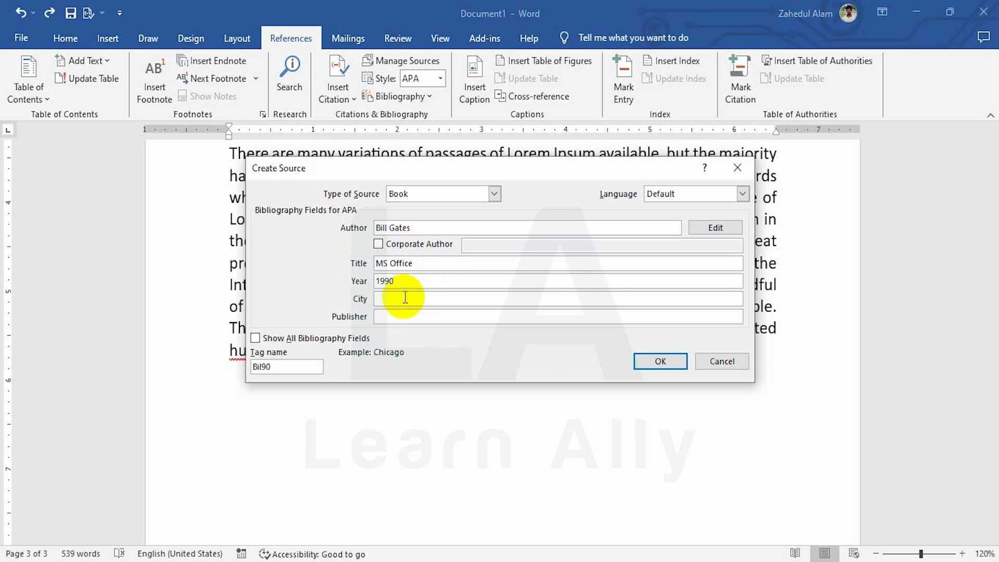
{"action": "type", "text": "NY"}
Set the book's publisher to MS Office by copying the text from its title
{"action": "left_click", "coordinate": [384, 318]}
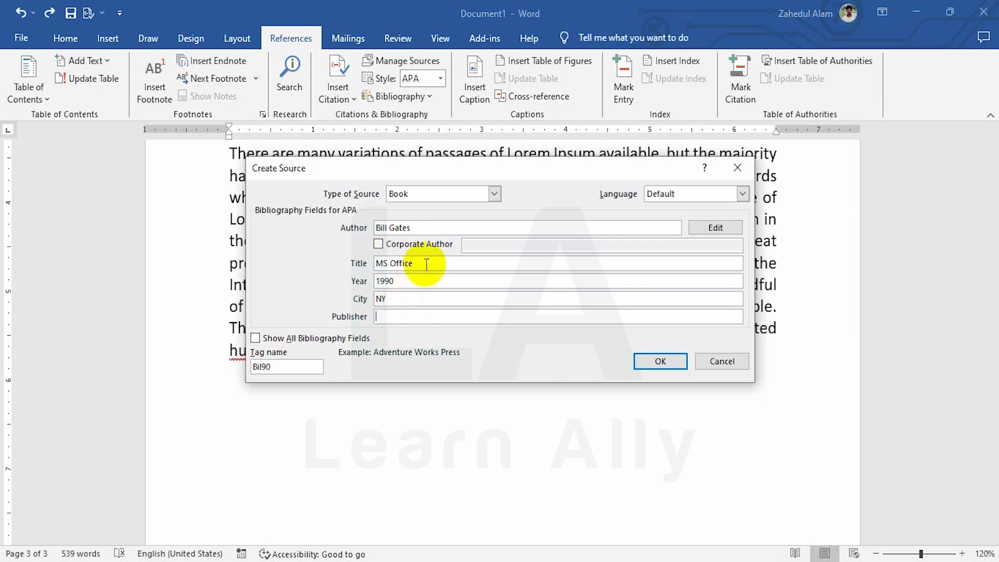
{"action": "left_click_drag", "start_coordinate": [422, 263], "coordinate": [319, 253]}
{"action": "left_click", "coordinate": [412, 316]}
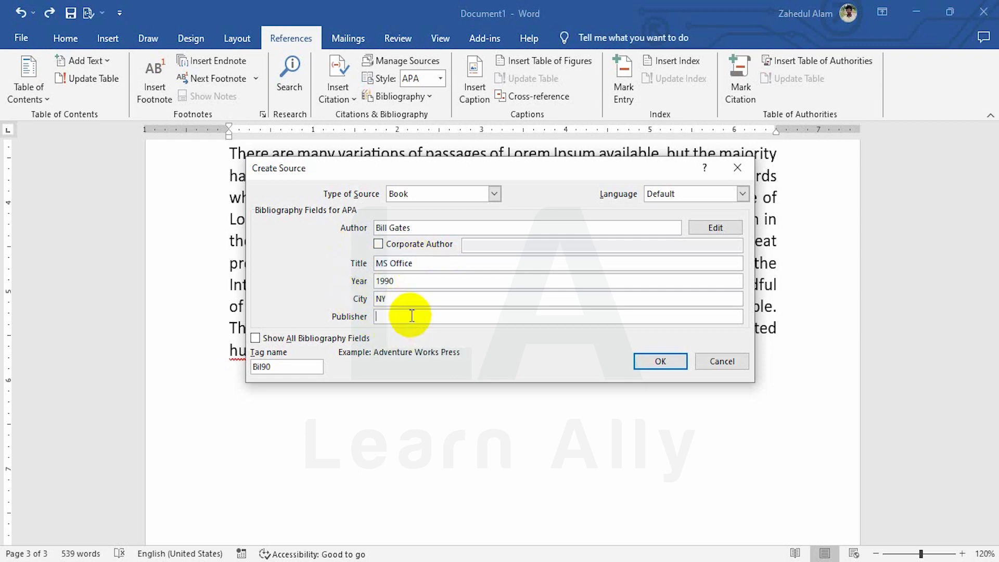
{"action": "type", "text": "MS Office"}
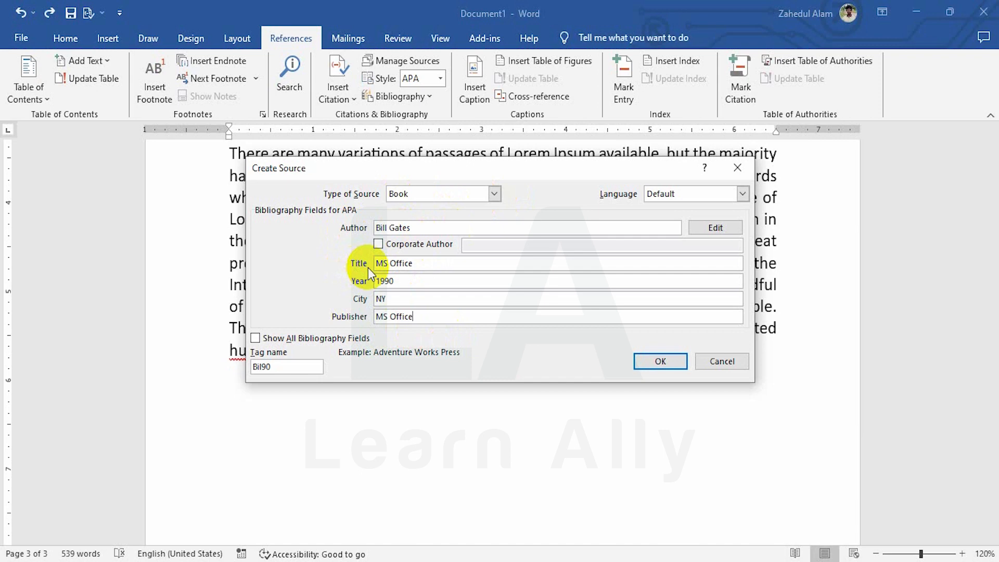
Change the book's title to MS Word and insert its citation in the text
{"action": "left_click_drag", "start_coordinate": [431, 263], "coordinate": [389, 265]}
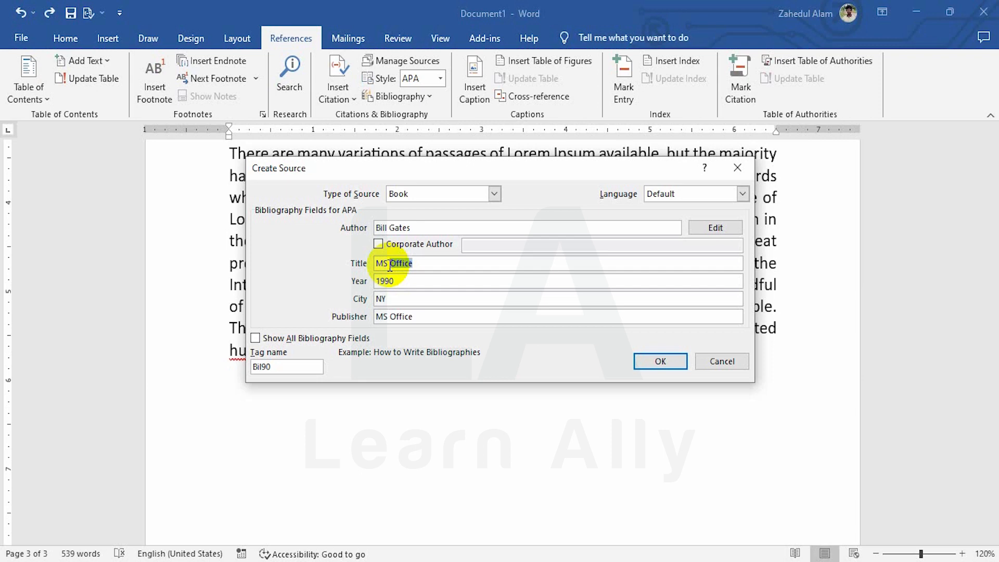
{"action": "type", "text": "Word"}
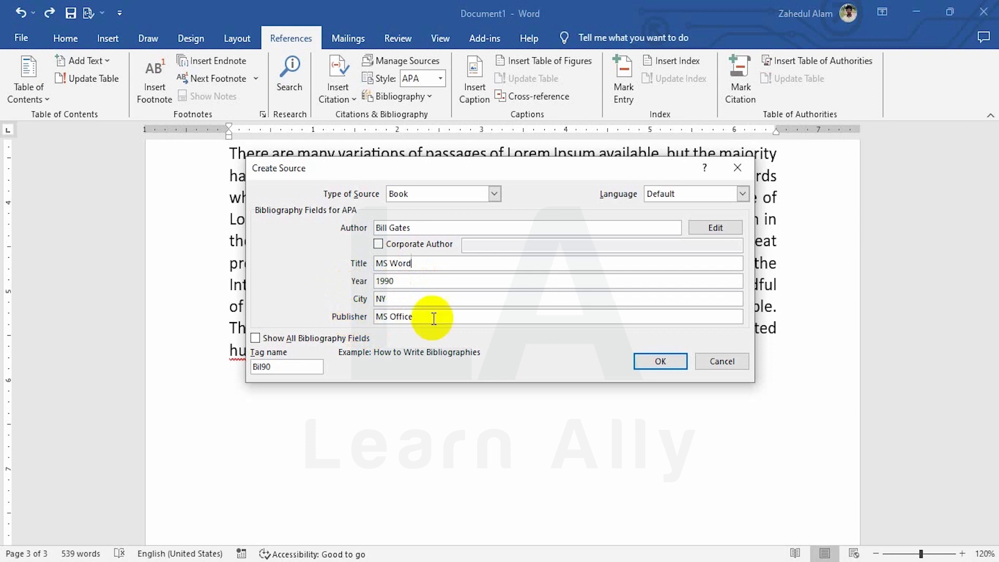
{"action": "left_click", "coordinate": [661, 360]}
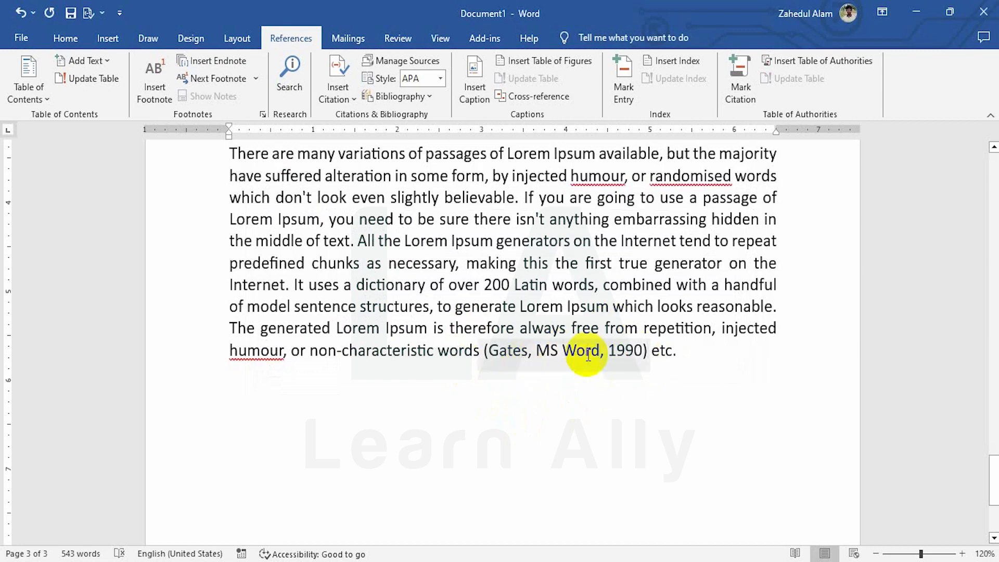
Preview the sources in the Source Manager and delete YT (2022) and Microsoft Office (2022) from the master list
{"action": "scroll", "coordinate": [585, 357], "scroll_direction": "up", "scroll_amount": 8}
{"action": "scroll", "coordinate": [587, 355], "scroll_direction": "up", "scroll_amount": 15}
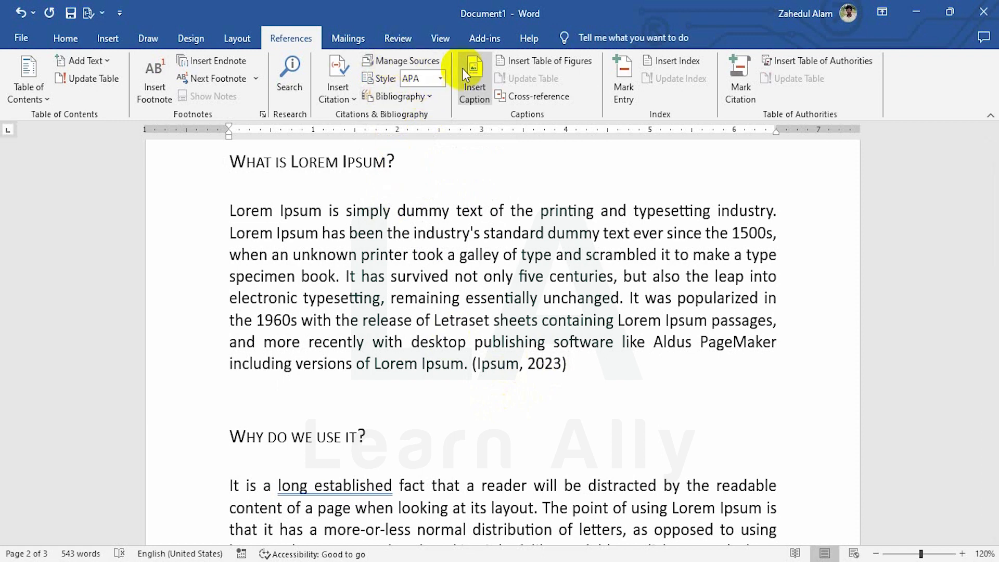
{"action": "left_click", "coordinate": [404, 61]}
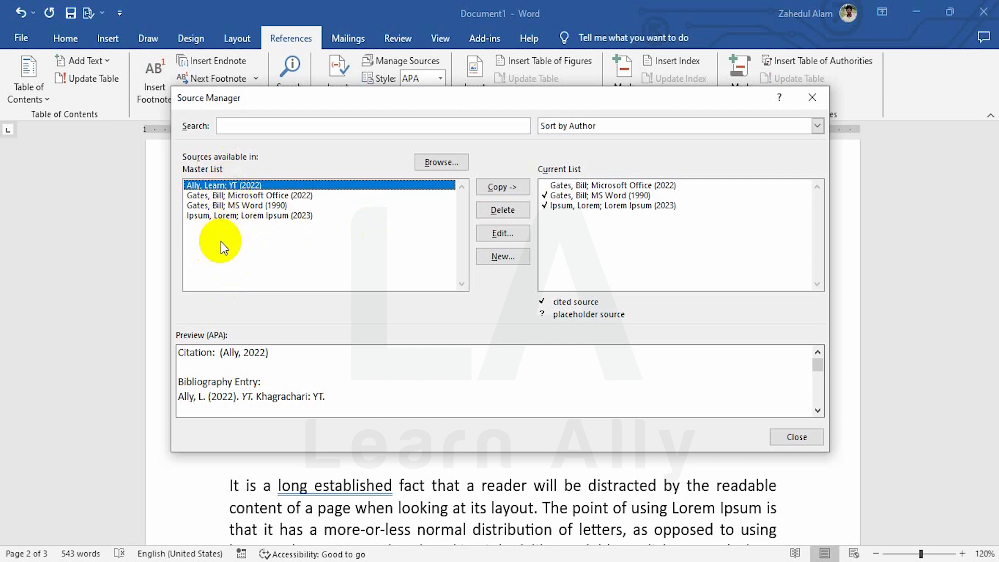
{"action": "left_click", "coordinate": [208, 217]}
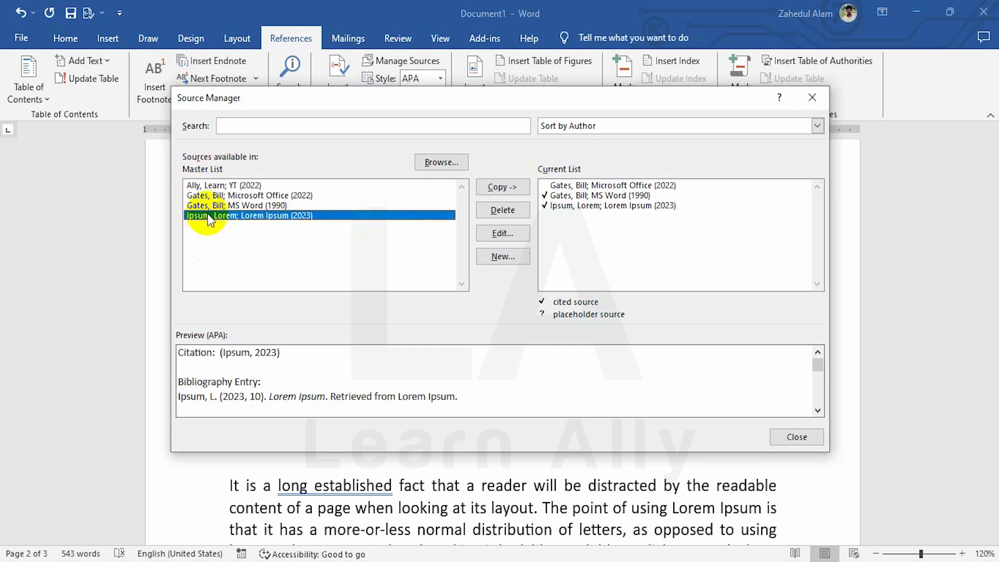
{"action": "left_click", "coordinate": [209, 206]}
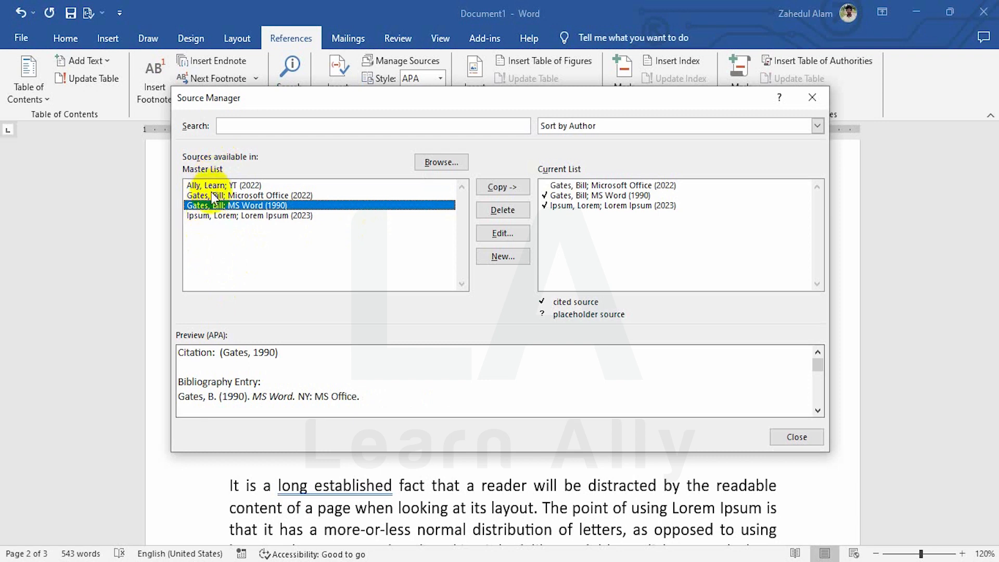
{"action": "left_click", "coordinate": [250, 186]}
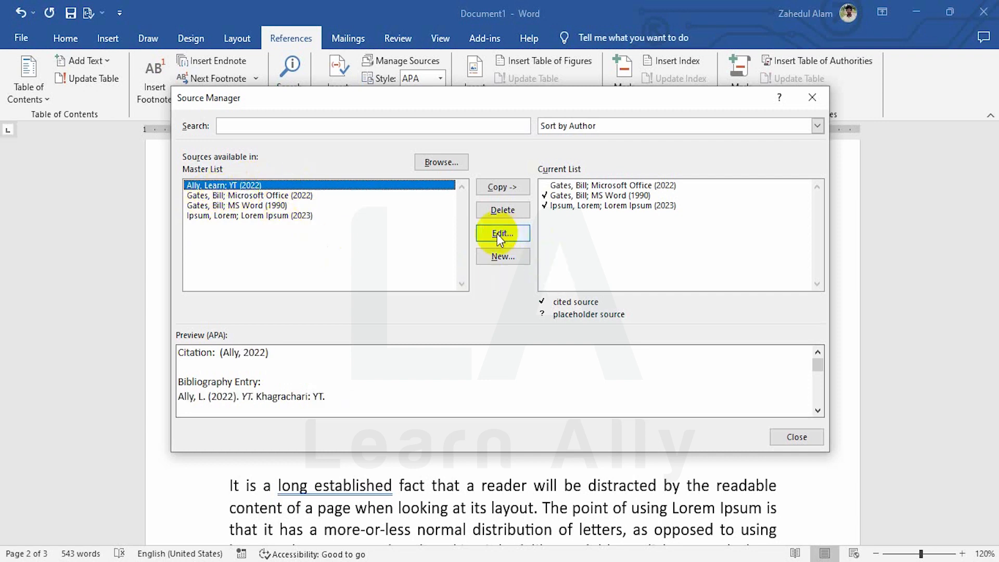
{"action": "left_click", "coordinate": [502, 210]}
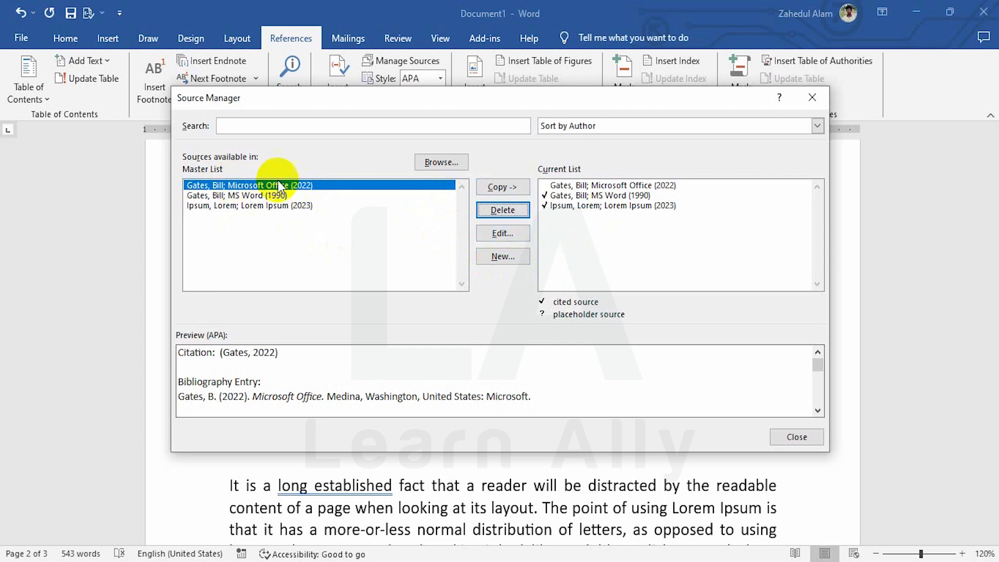
{"action": "left_click", "coordinate": [495, 210]}
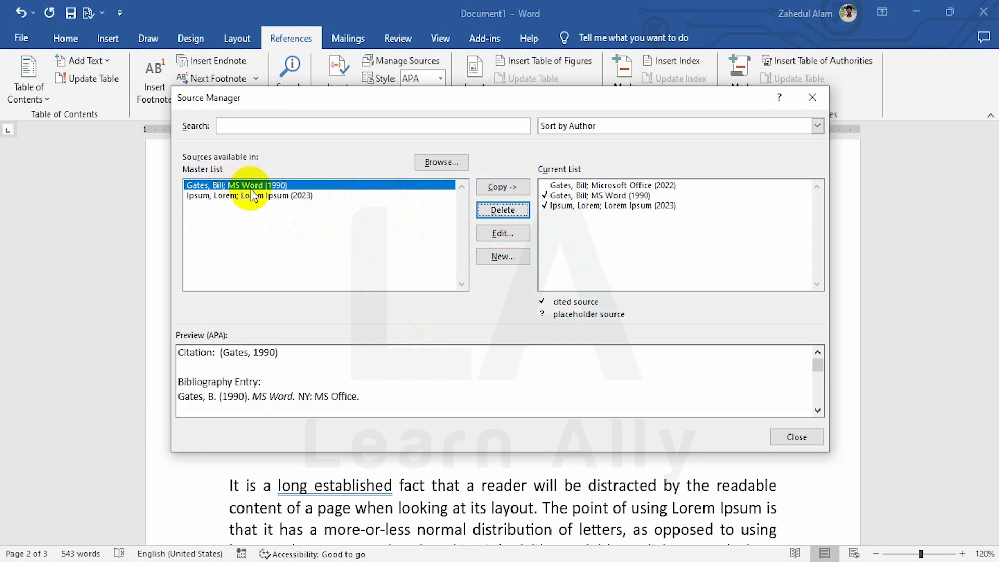
View the MS Word source's edit form and the blank new-source form without making changes, and close the Source Manager
{"action": "left_click", "coordinate": [503, 235]}
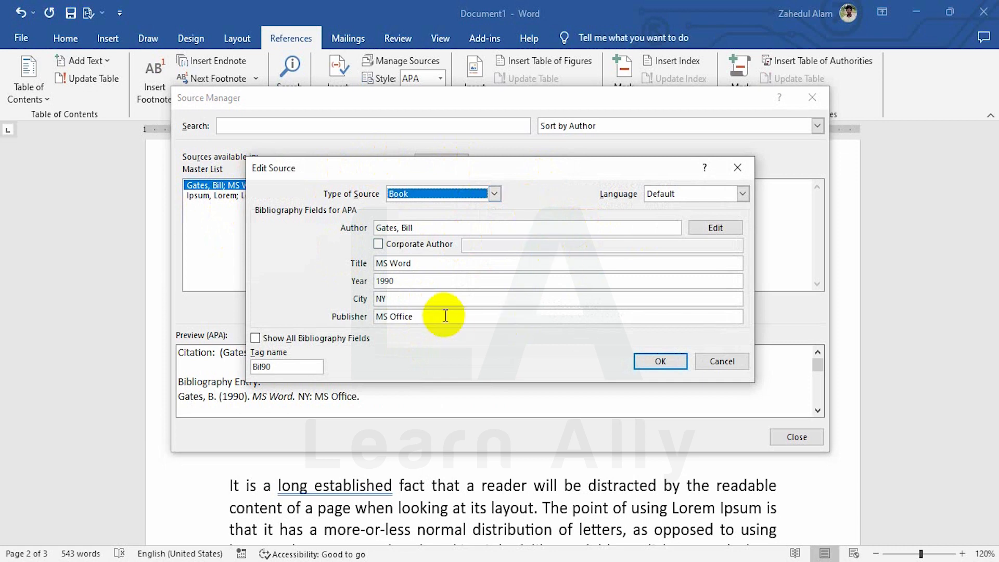
{"action": "left_click", "coordinate": [737, 167]}
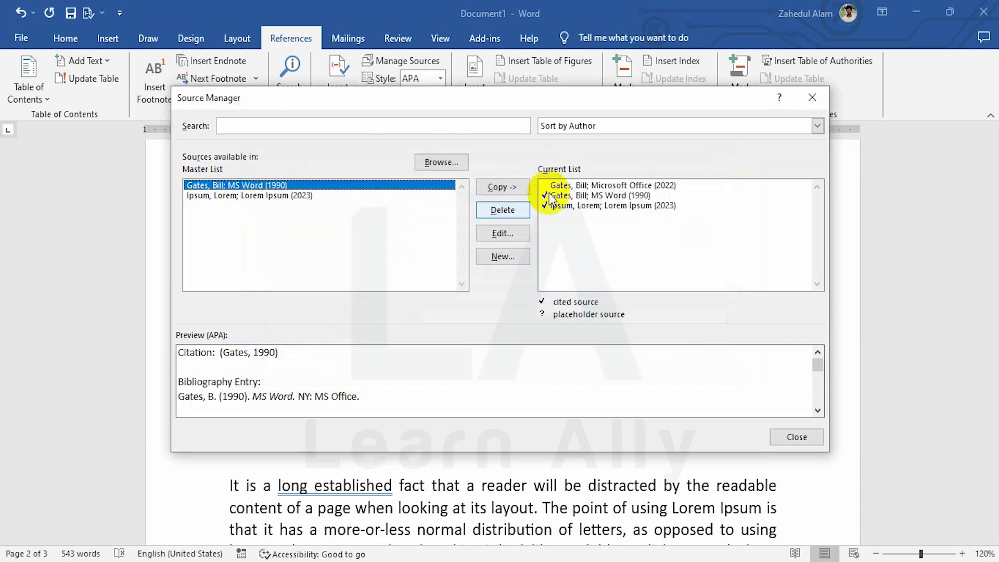
{"action": "left_click", "coordinate": [504, 257]}
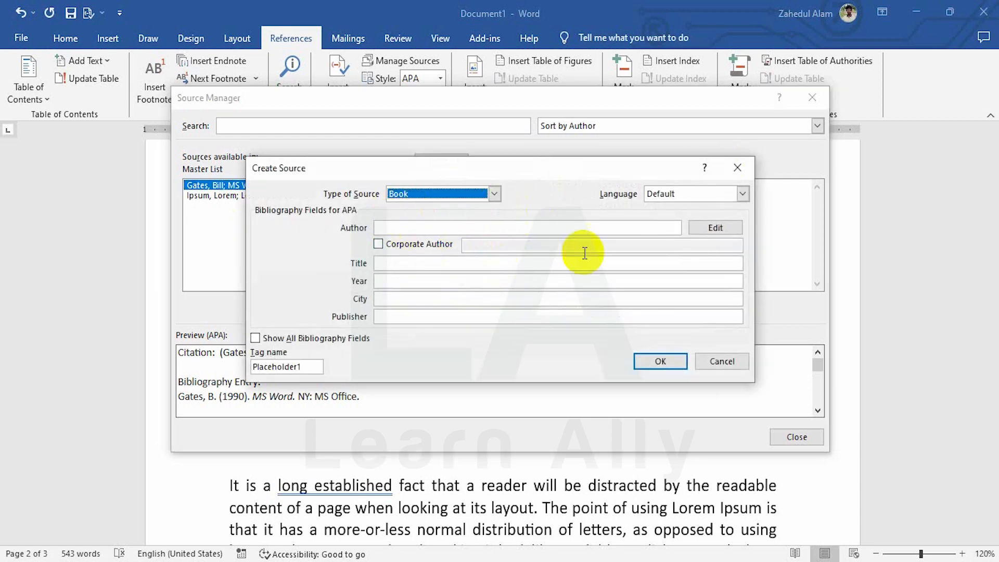
{"action": "left_click", "coordinate": [737, 167]}
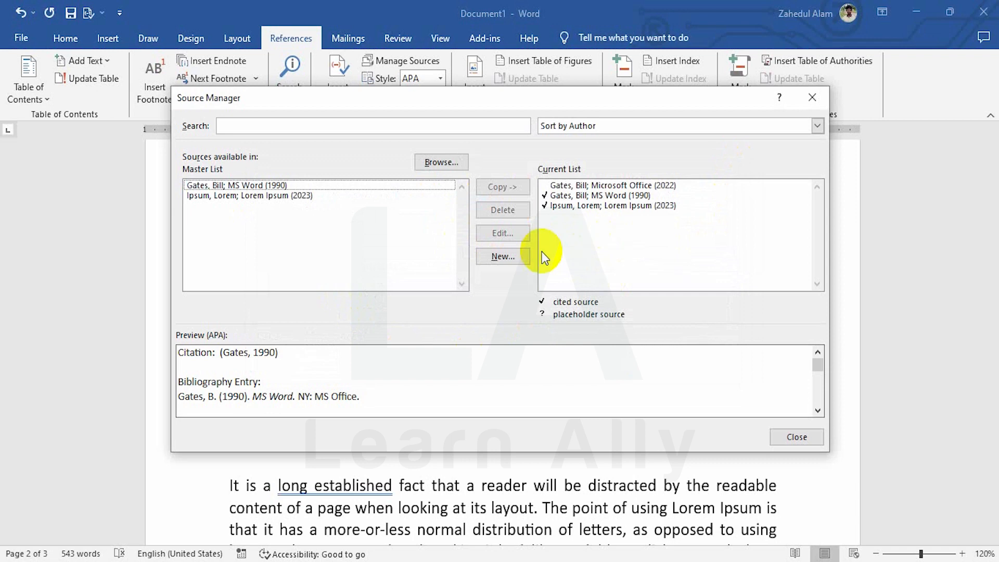
{"action": "left_click", "coordinate": [797, 437]}
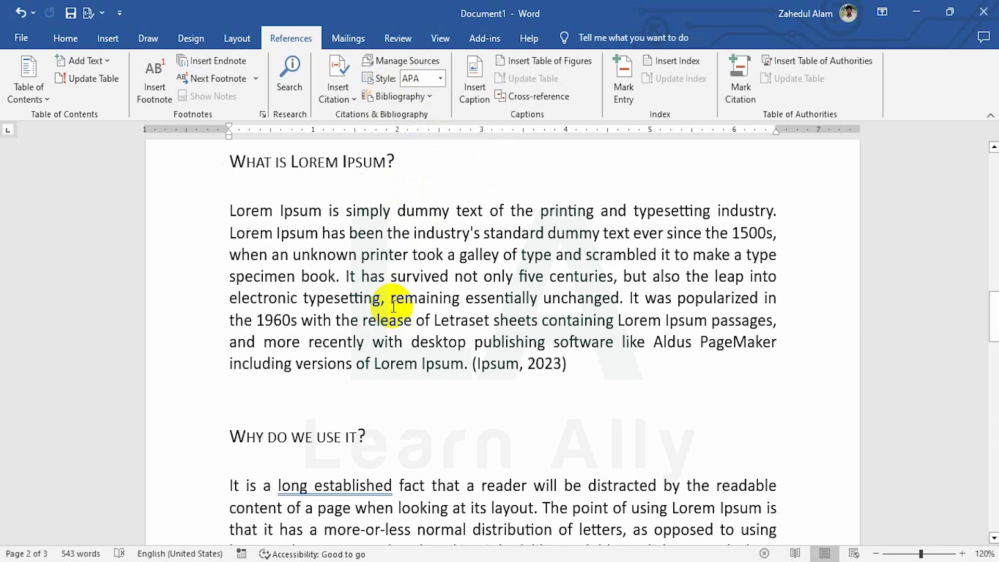
Insert the built-in Bibliography below the table of contents on page 1
{"action": "scroll", "coordinate": [391, 302], "scroll_direction": "up", "scroll_amount": 10}
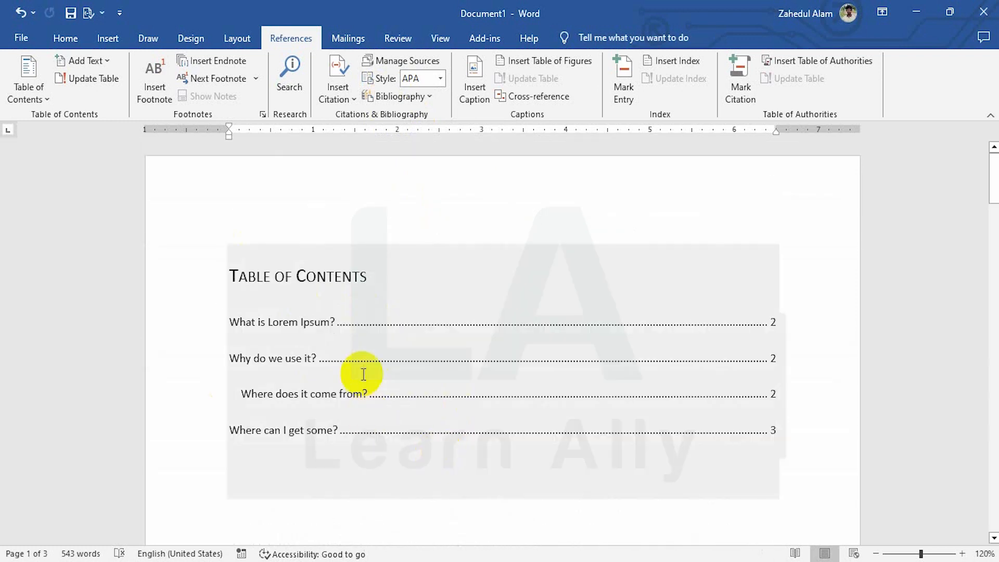
{"action": "scroll", "coordinate": [352, 309], "scroll_direction": "down", "scroll_amount": 2}
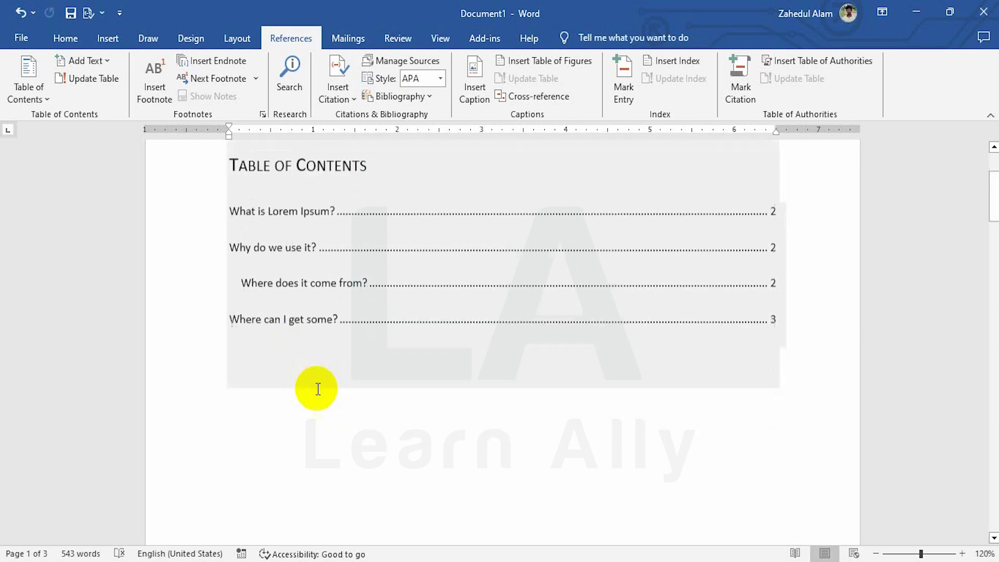
{"action": "scroll", "coordinate": [292, 379], "scroll_direction": "down", "scroll_amount": 3}
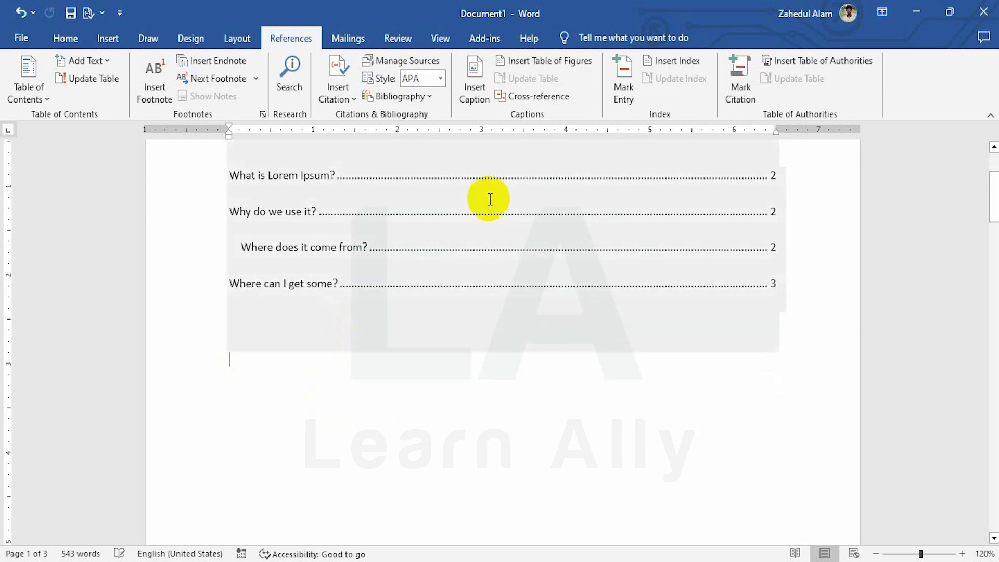
{"action": "left_click", "coordinate": [433, 97]}
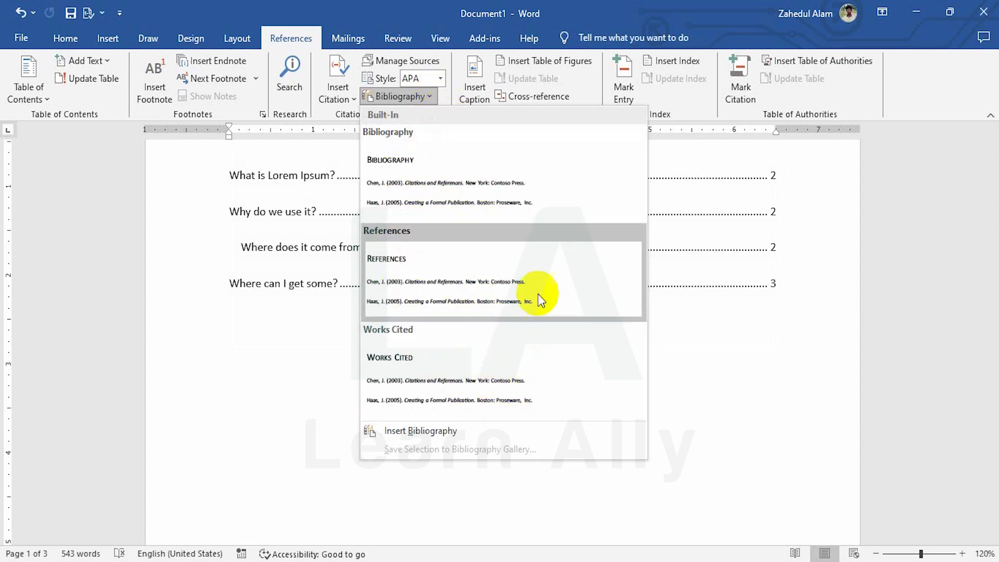
{"action": "left_click", "coordinate": [460, 198]}
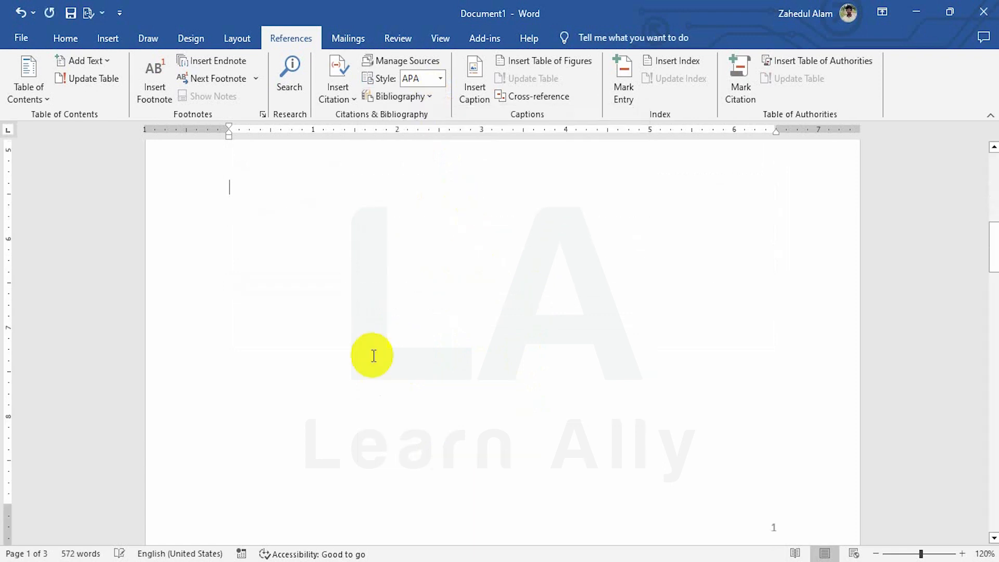
{"action": "scroll", "coordinate": [373, 353], "scroll_direction": "up", "scroll_amount": 3}
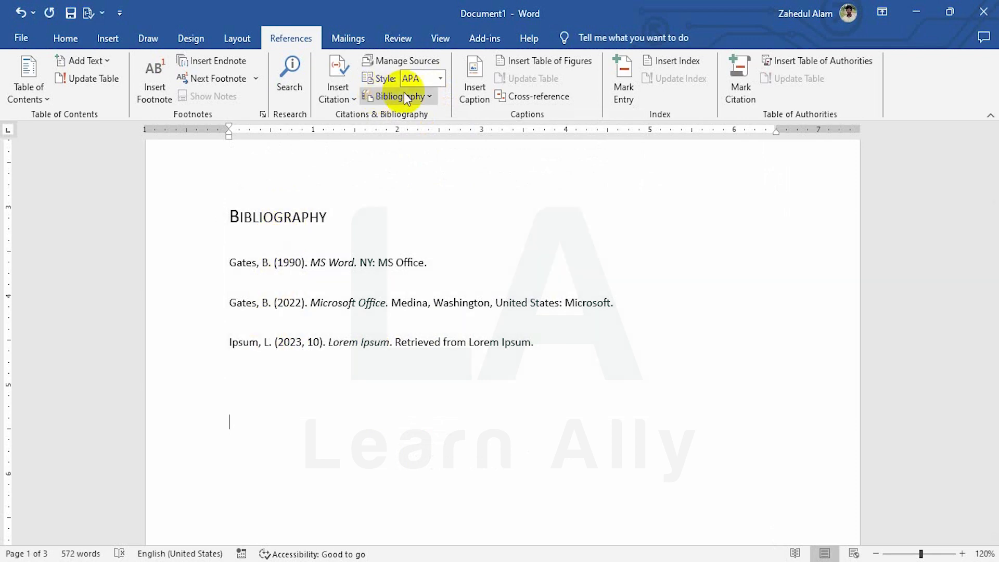
Try the IEEE and ISO 690 - Numerical Reference citation styles on the bibliography
{"action": "left_click", "coordinate": [314, 266]}
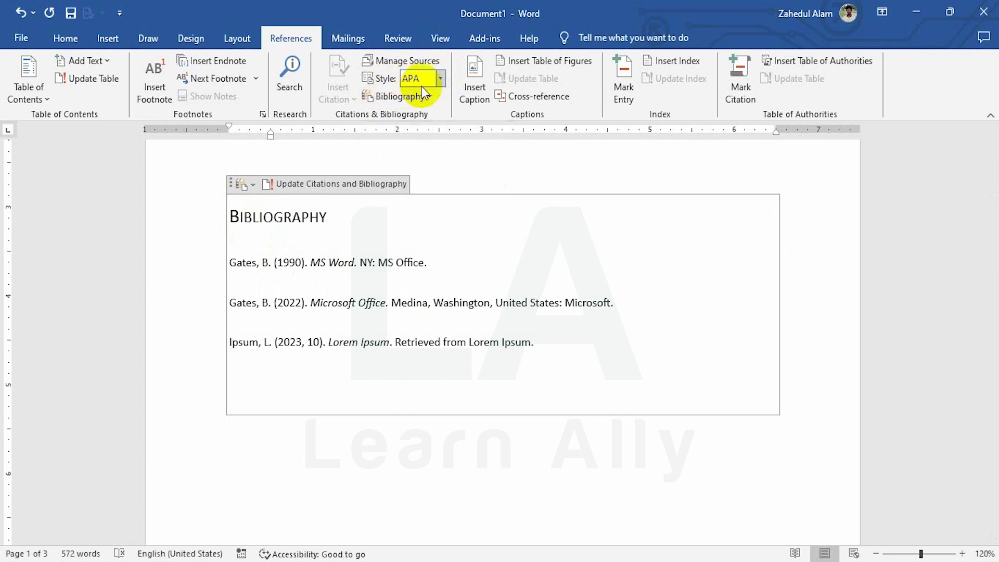
{"action": "left_click", "coordinate": [441, 78]}
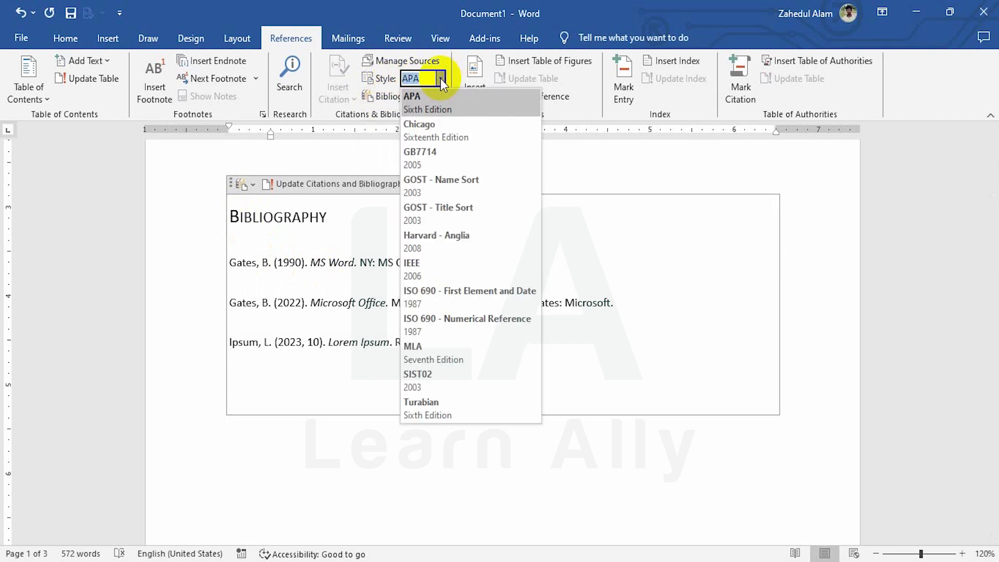
{"action": "left_click", "coordinate": [422, 270]}
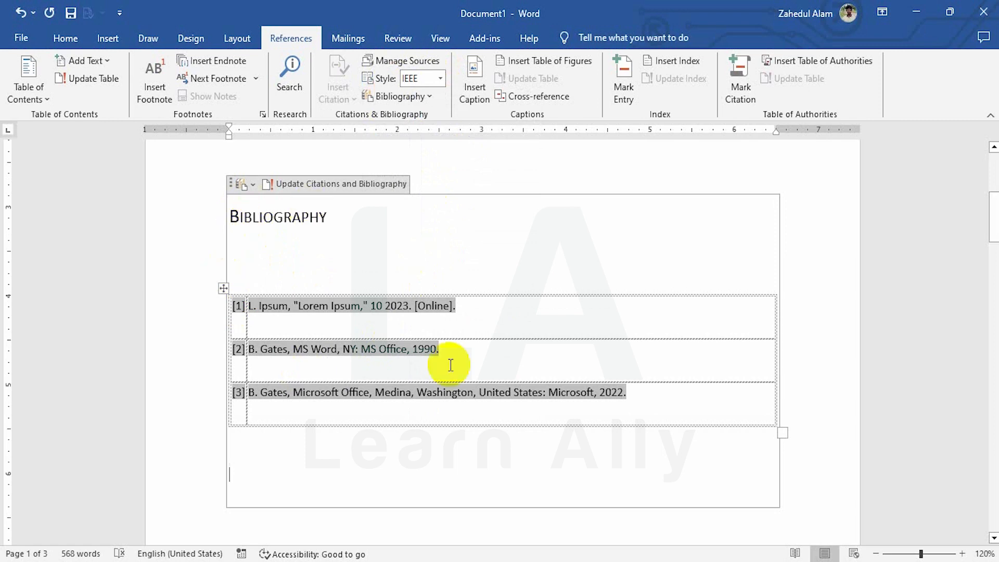
{"action": "left_click", "coordinate": [442, 78]}
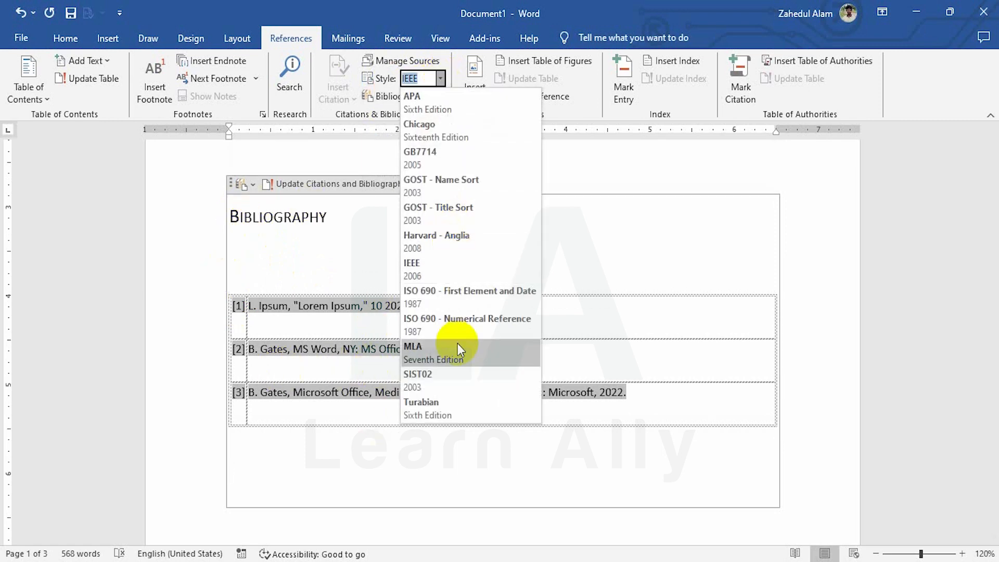
{"action": "left_click", "coordinate": [438, 319]}
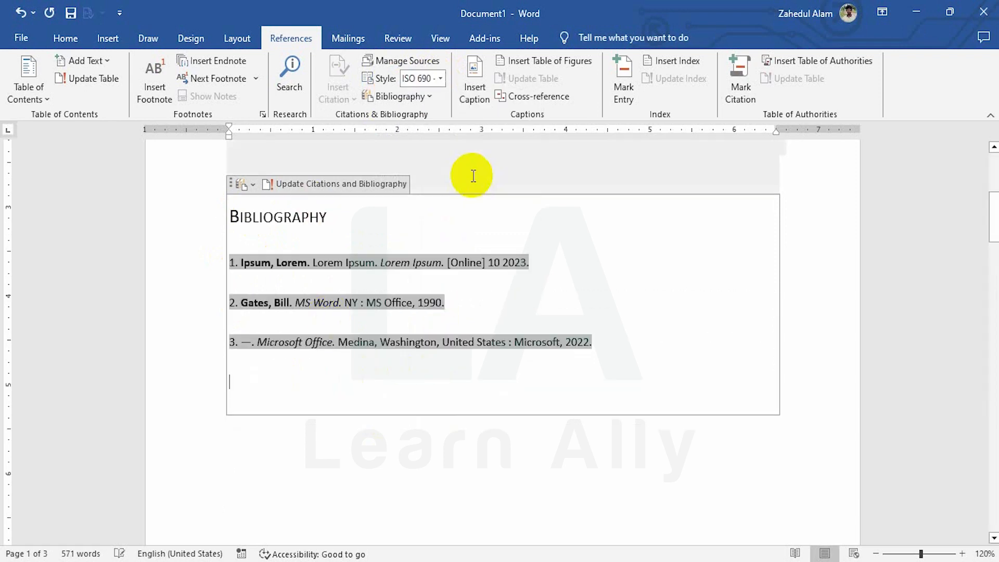
Set the citation style to Chicago Sixteenth Edition and leave the bibliography block
{"action": "left_click", "coordinate": [440, 79]}
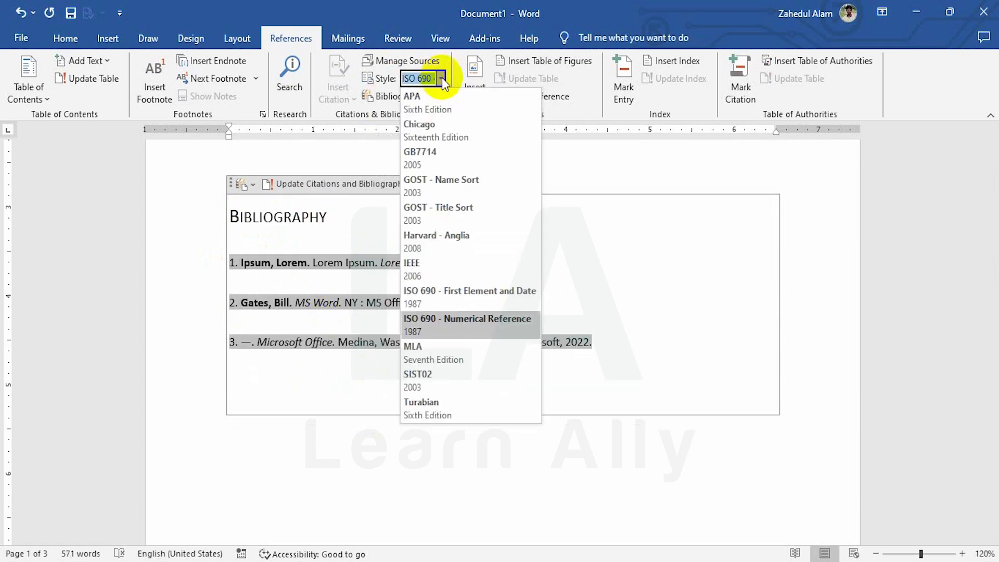
{"action": "left_click", "coordinate": [445, 133]}
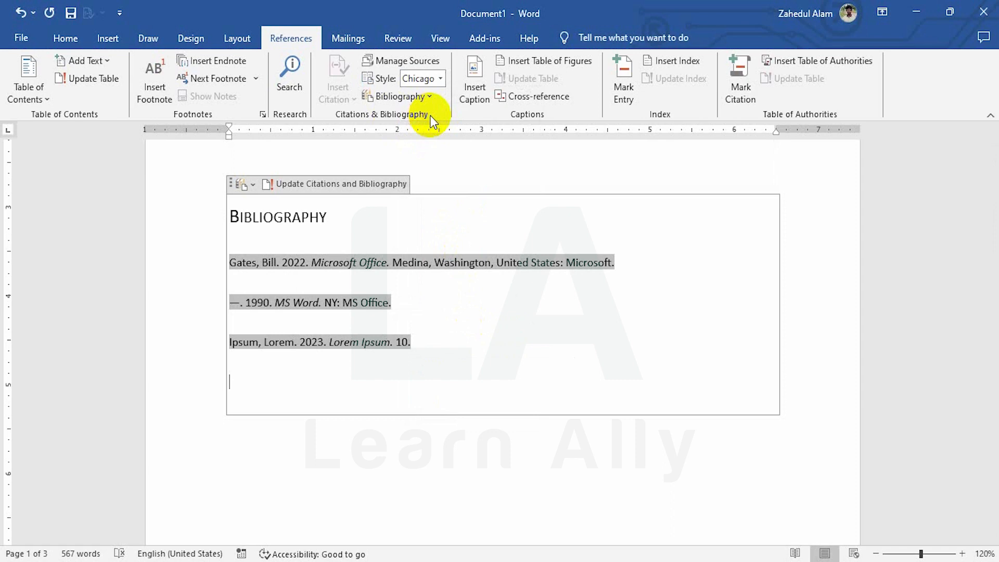
{"action": "left_click", "coordinate": [391, 439]}
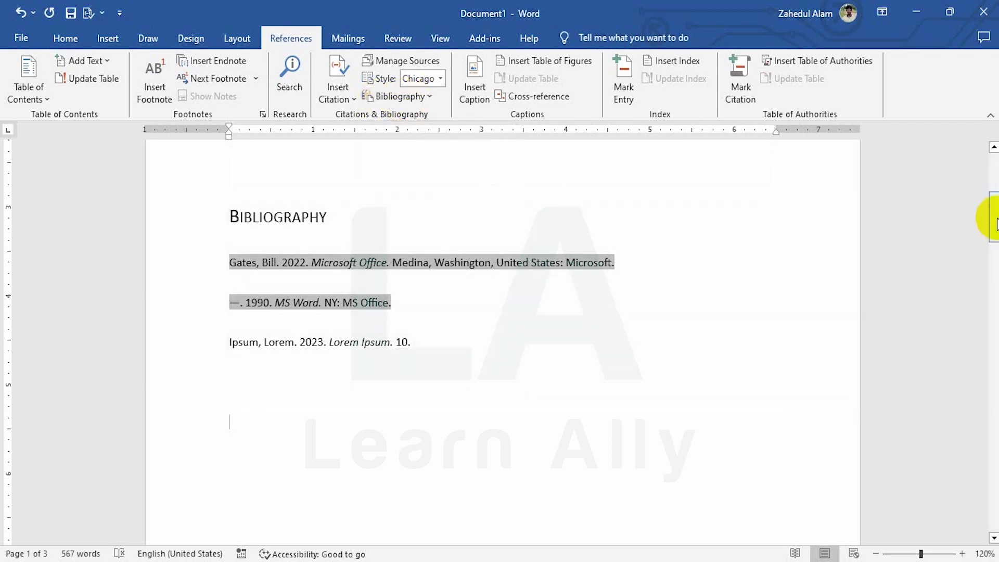
Add two line breaks after the last paragraph on page 3 and insert the built-in References list there
{"action": "left_click_drag", "start_coordinate": [996, 224], "coordinate": [991, 500]}
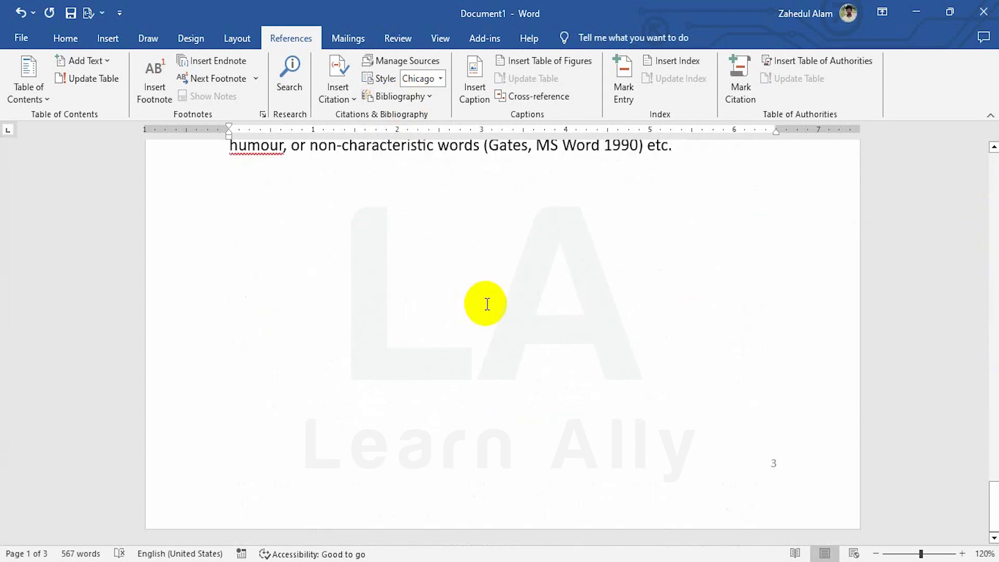
{"action": "scroll", "coordinate": [487, 304], "scroll_direction": "up", "scroll_amount": 2}
{"action": "left_click", "coordinate": [689, 262]}
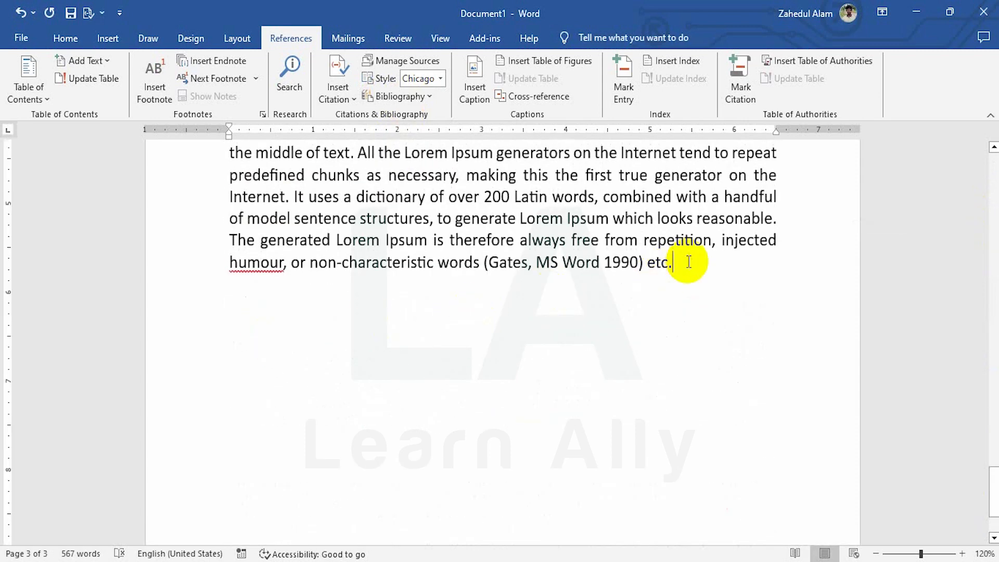
{"action": "key", "text": "Return"}
{"action": "key", "text": "Return"}
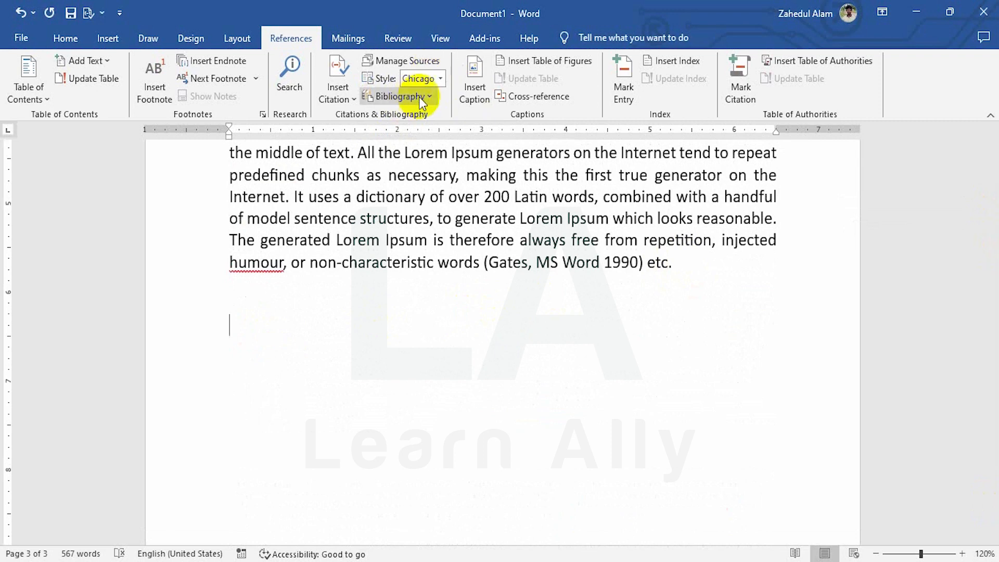
{"action": "left_click", "coordinate": [420, 98]}
{"action": "left_click", "coordinate": [413, 297]}
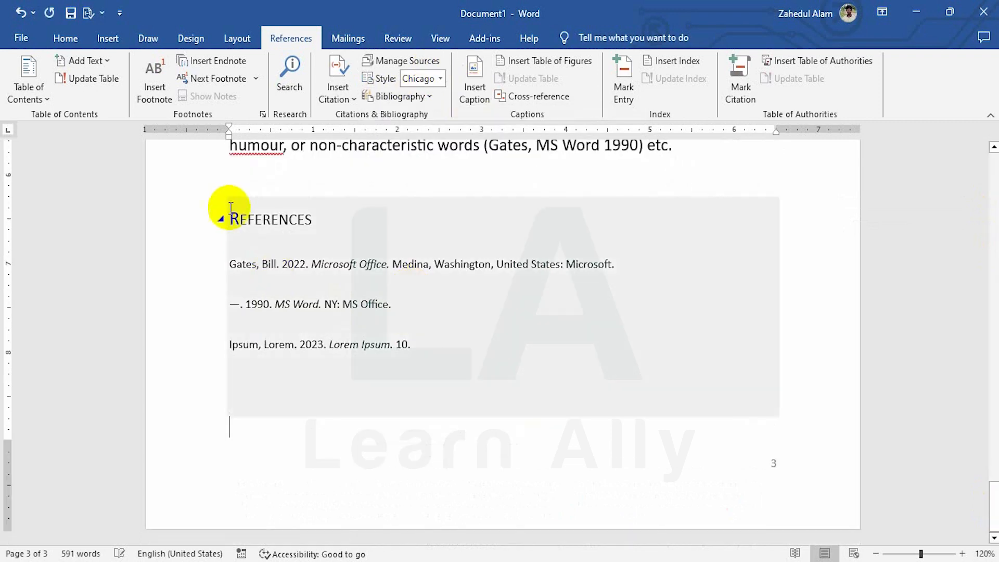